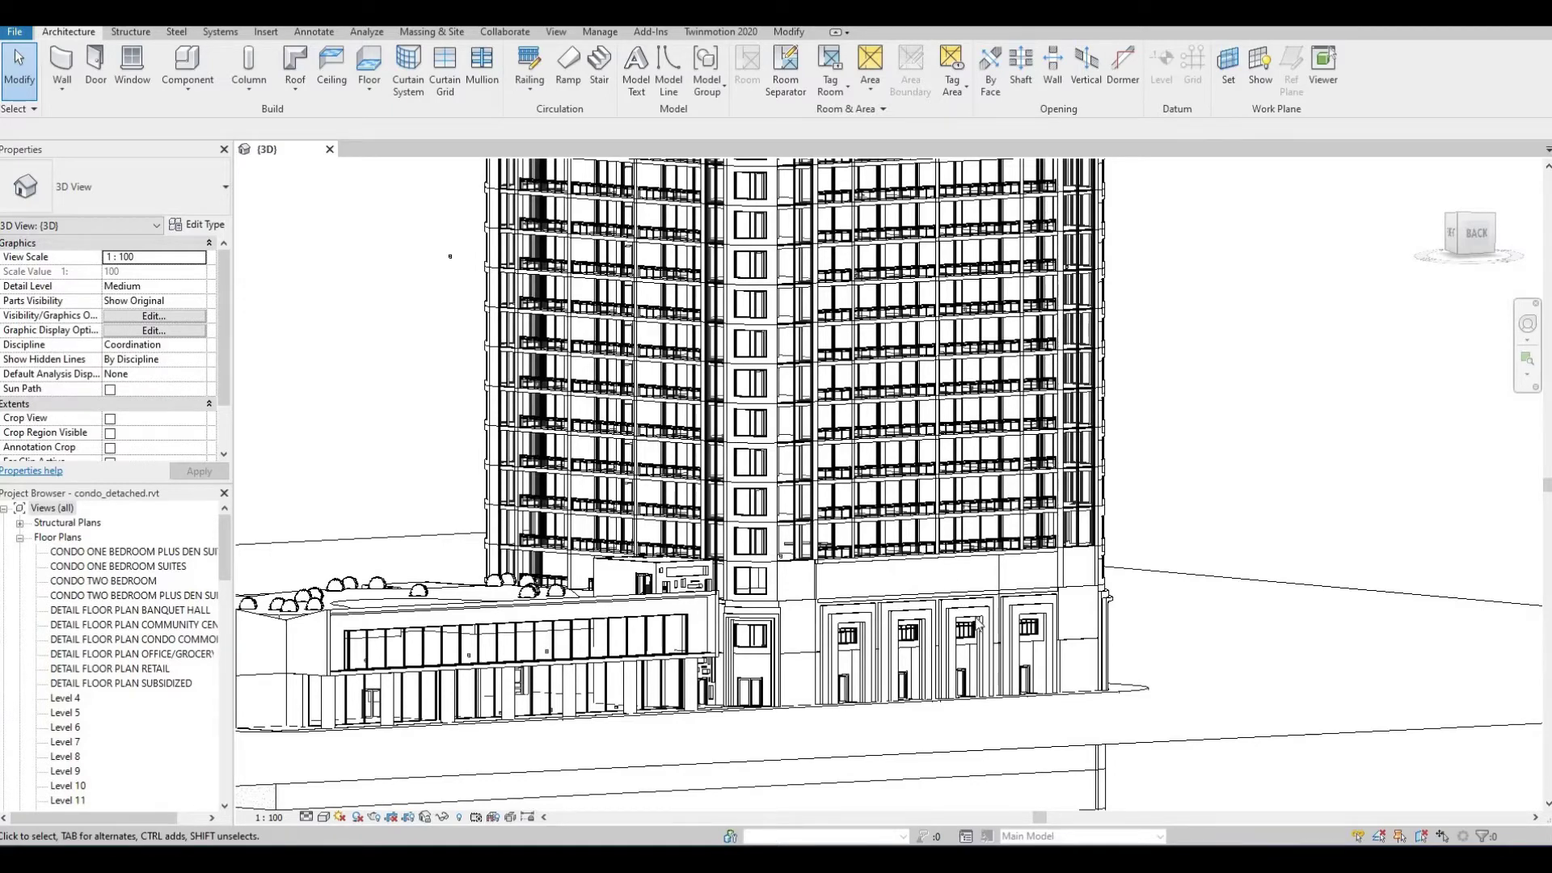
- Zoom and pan the 3D view to frame the four ground-floor entrance bays
scroll(976, 620, up, 4)
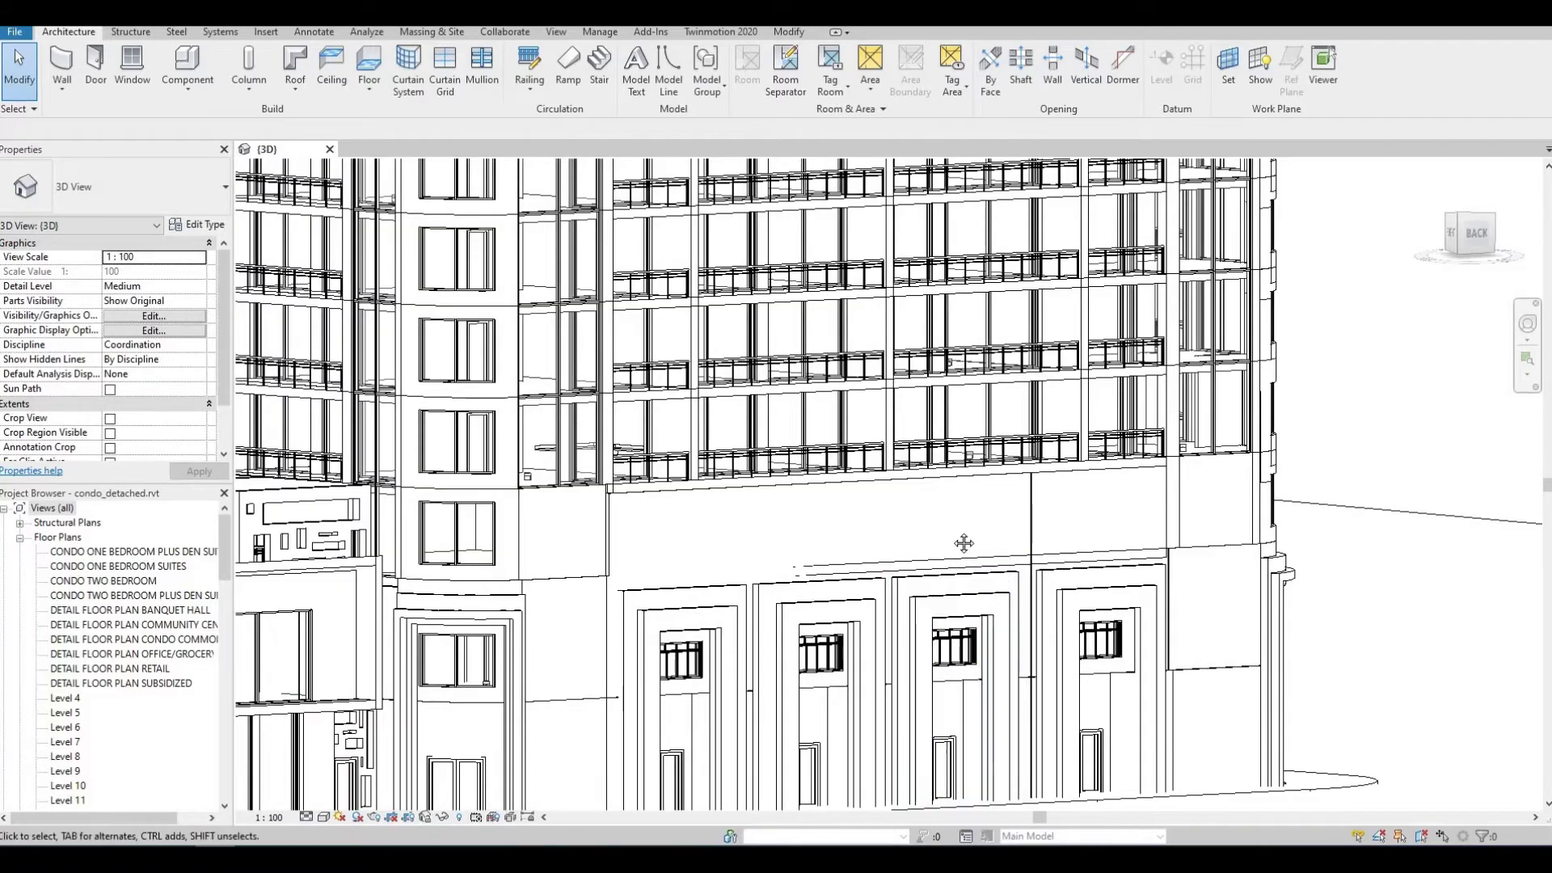
middle_drag(948, 489, 661, 528)
scroll(661, 528, up, 1)
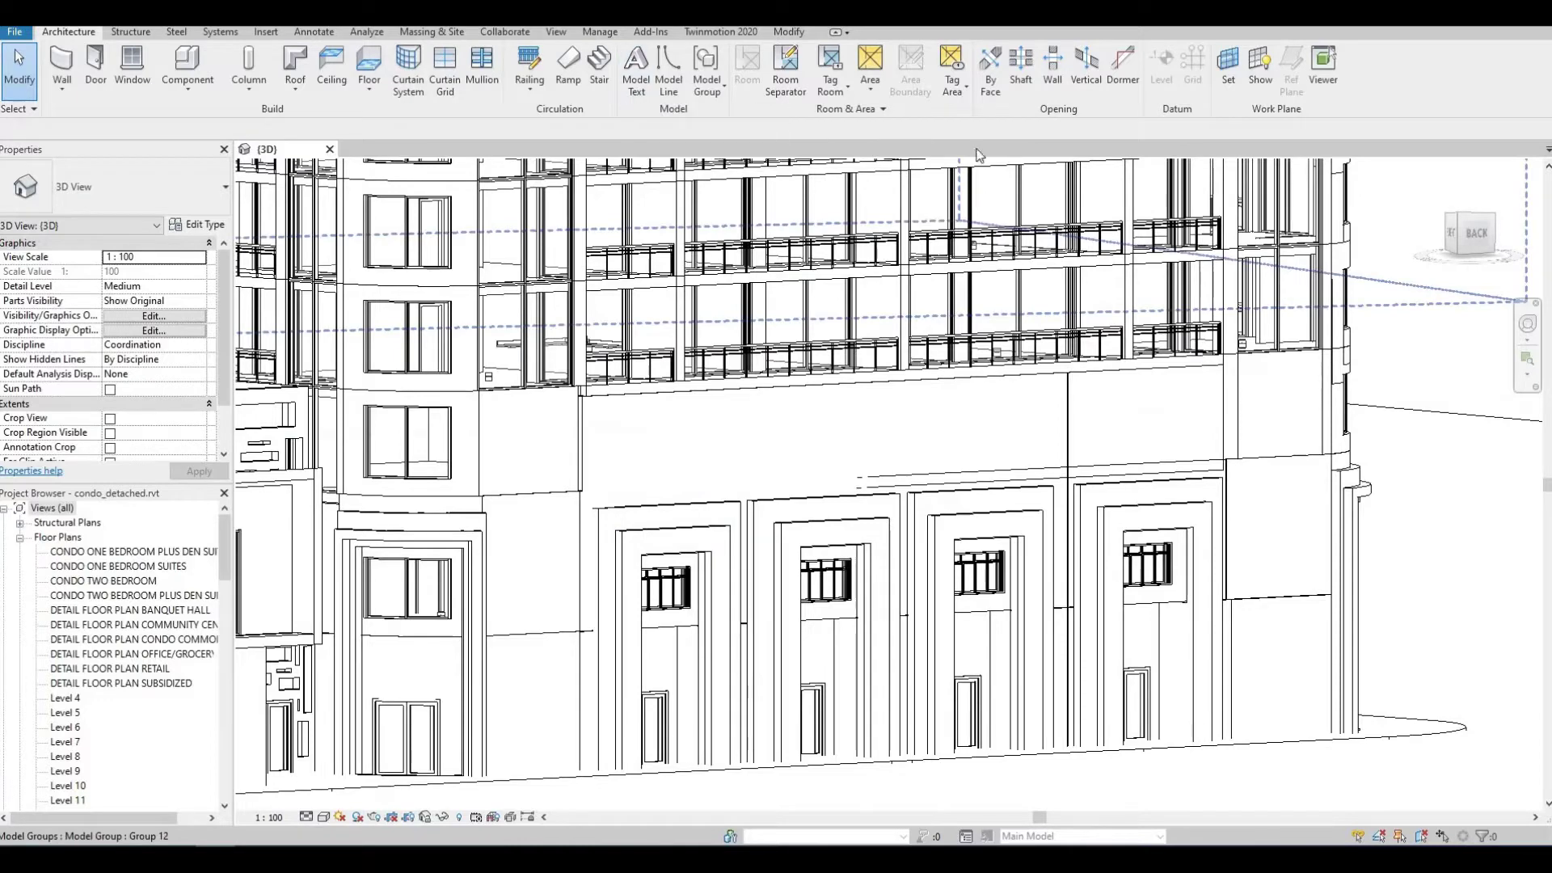
- Set the first entrance's EXTERIOR PAINT BLACK wall face as the work plane
click(1228, 77)
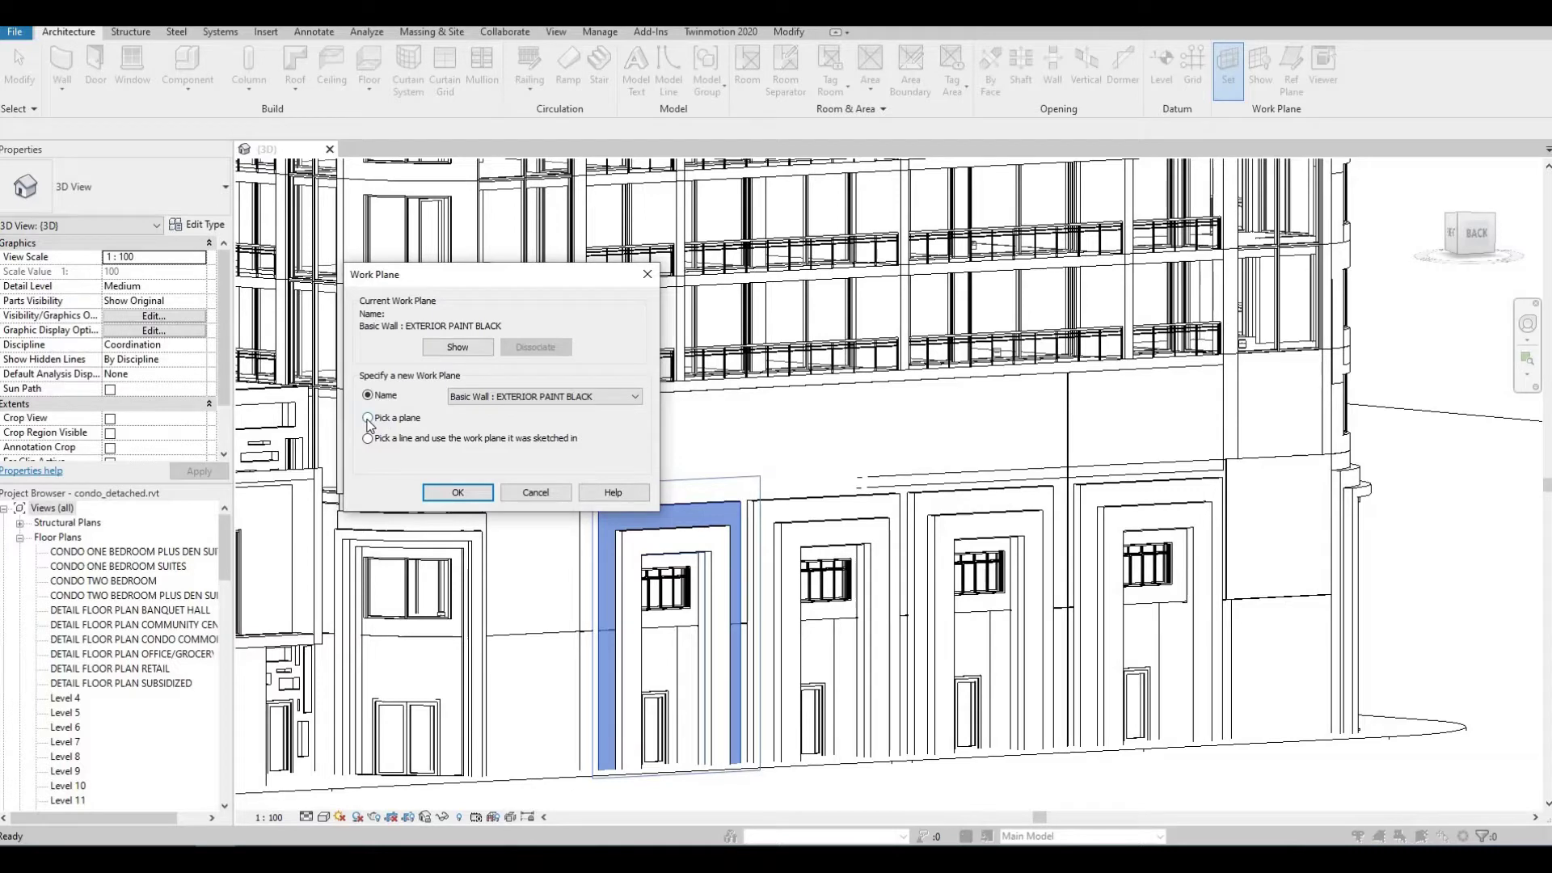
click(457, 493)
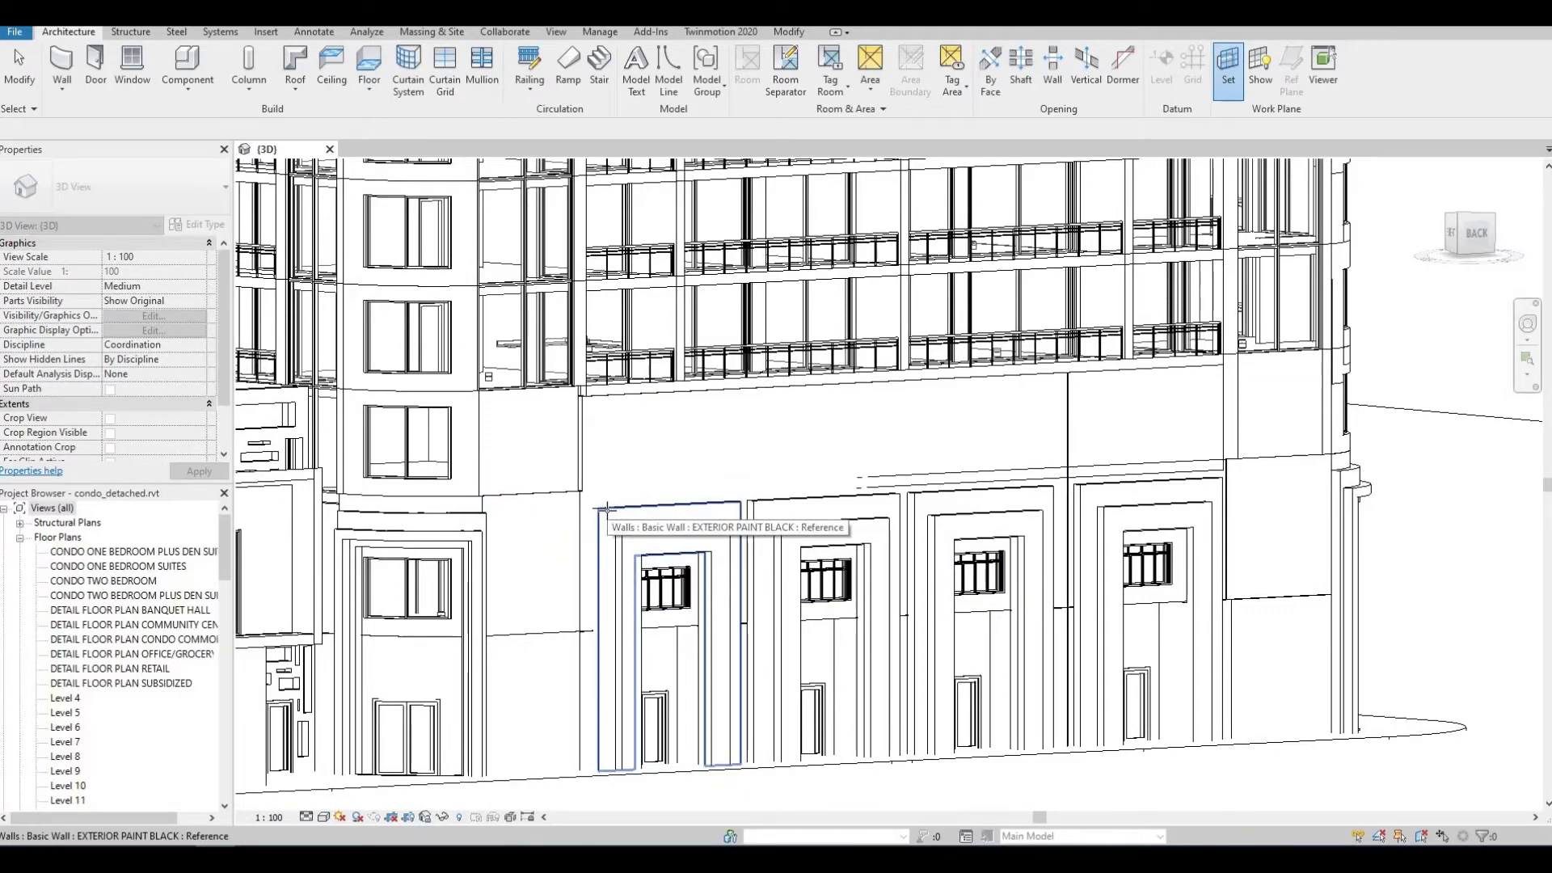
click(608, 509)
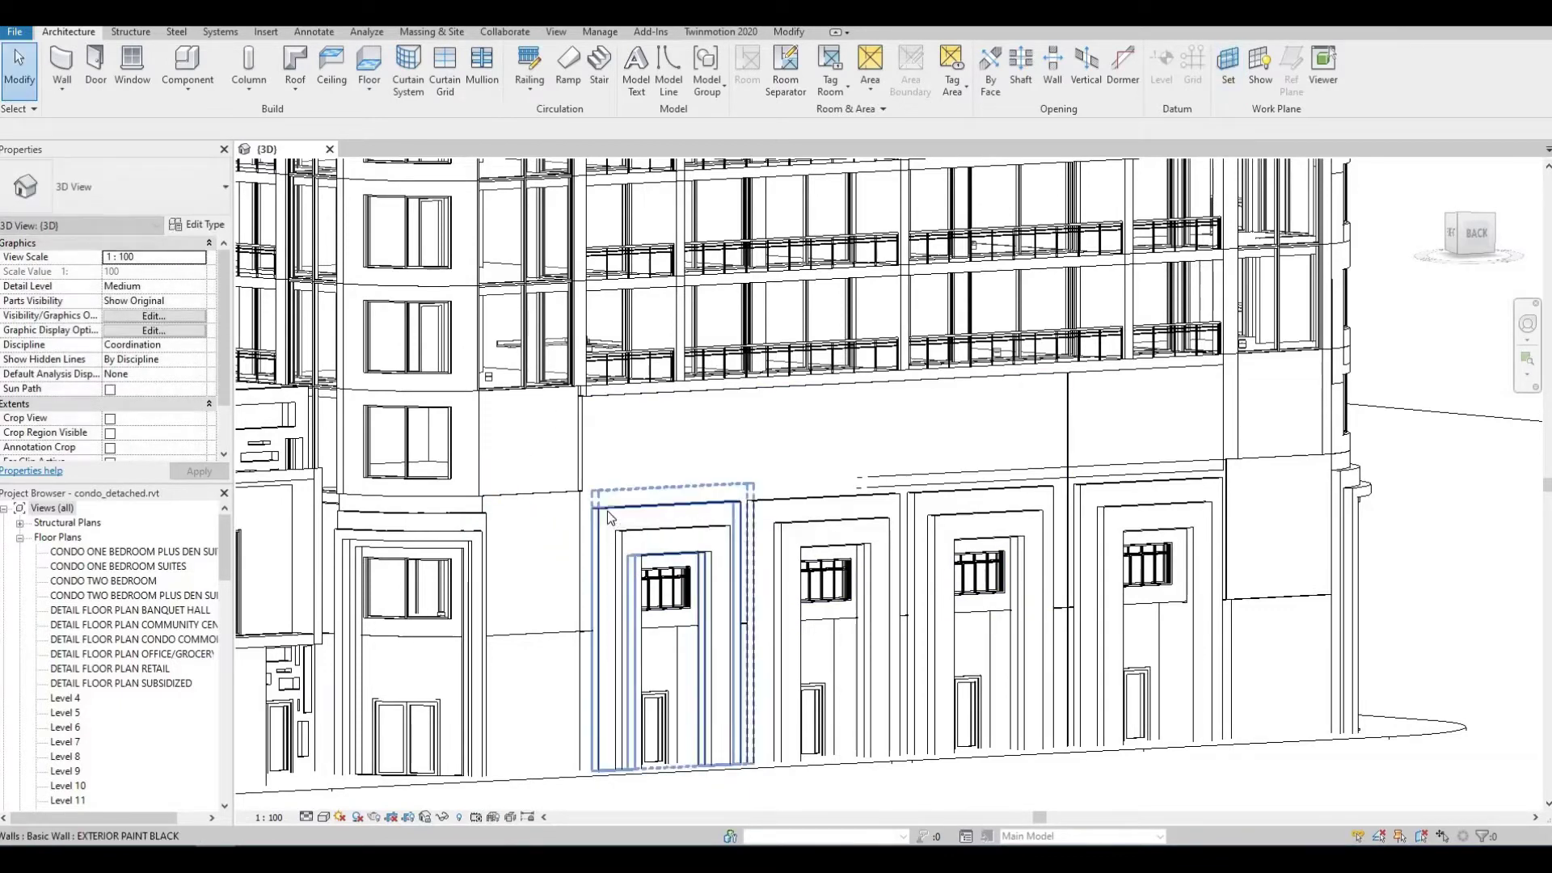
click(1263, 81)
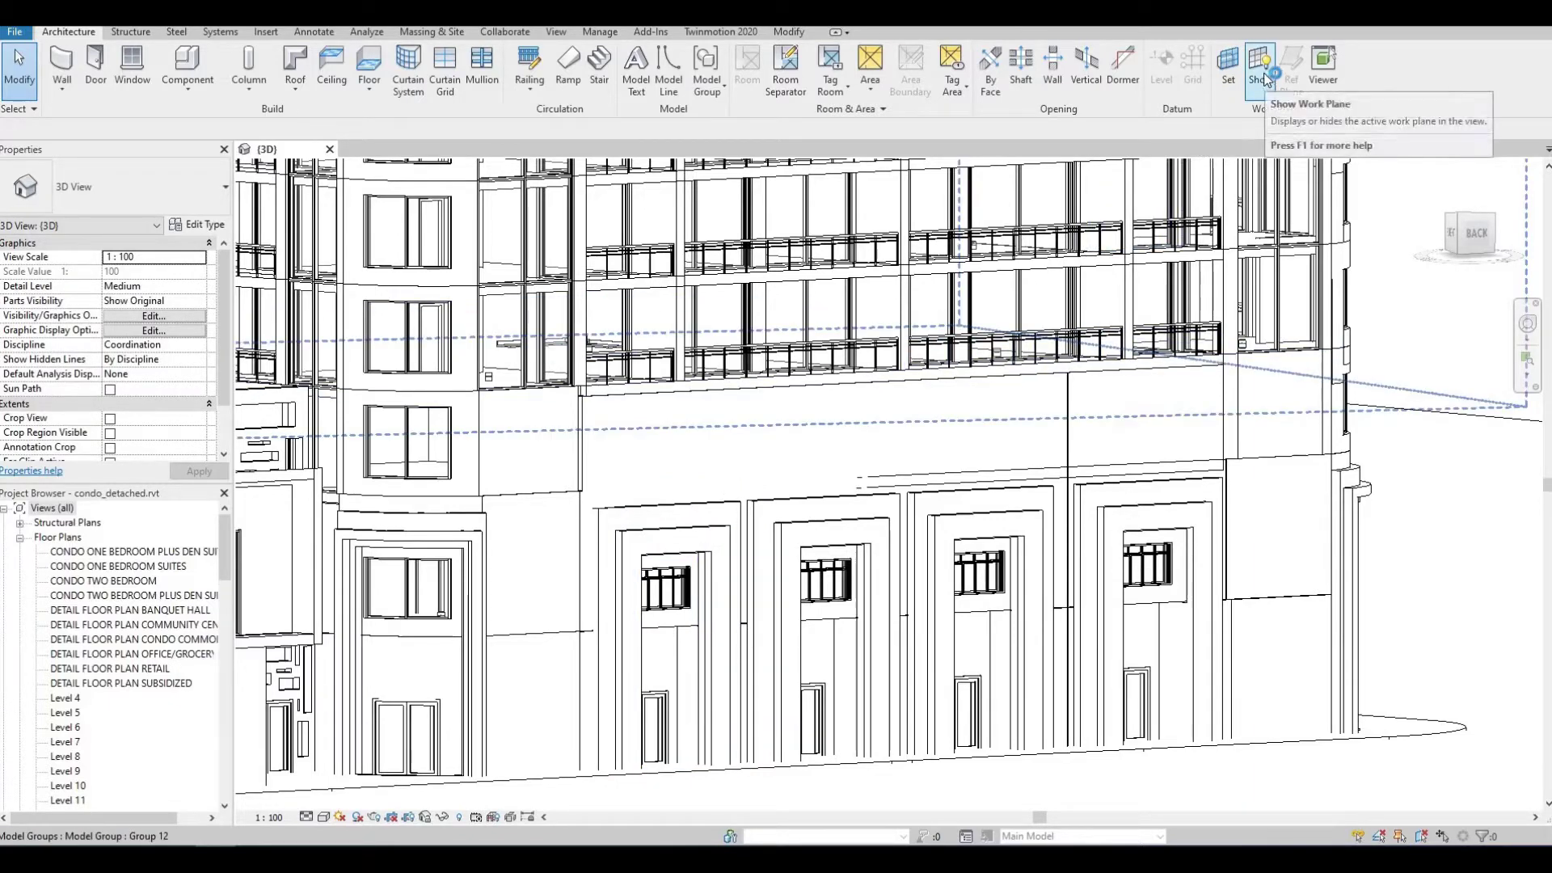
click(1260, 74)
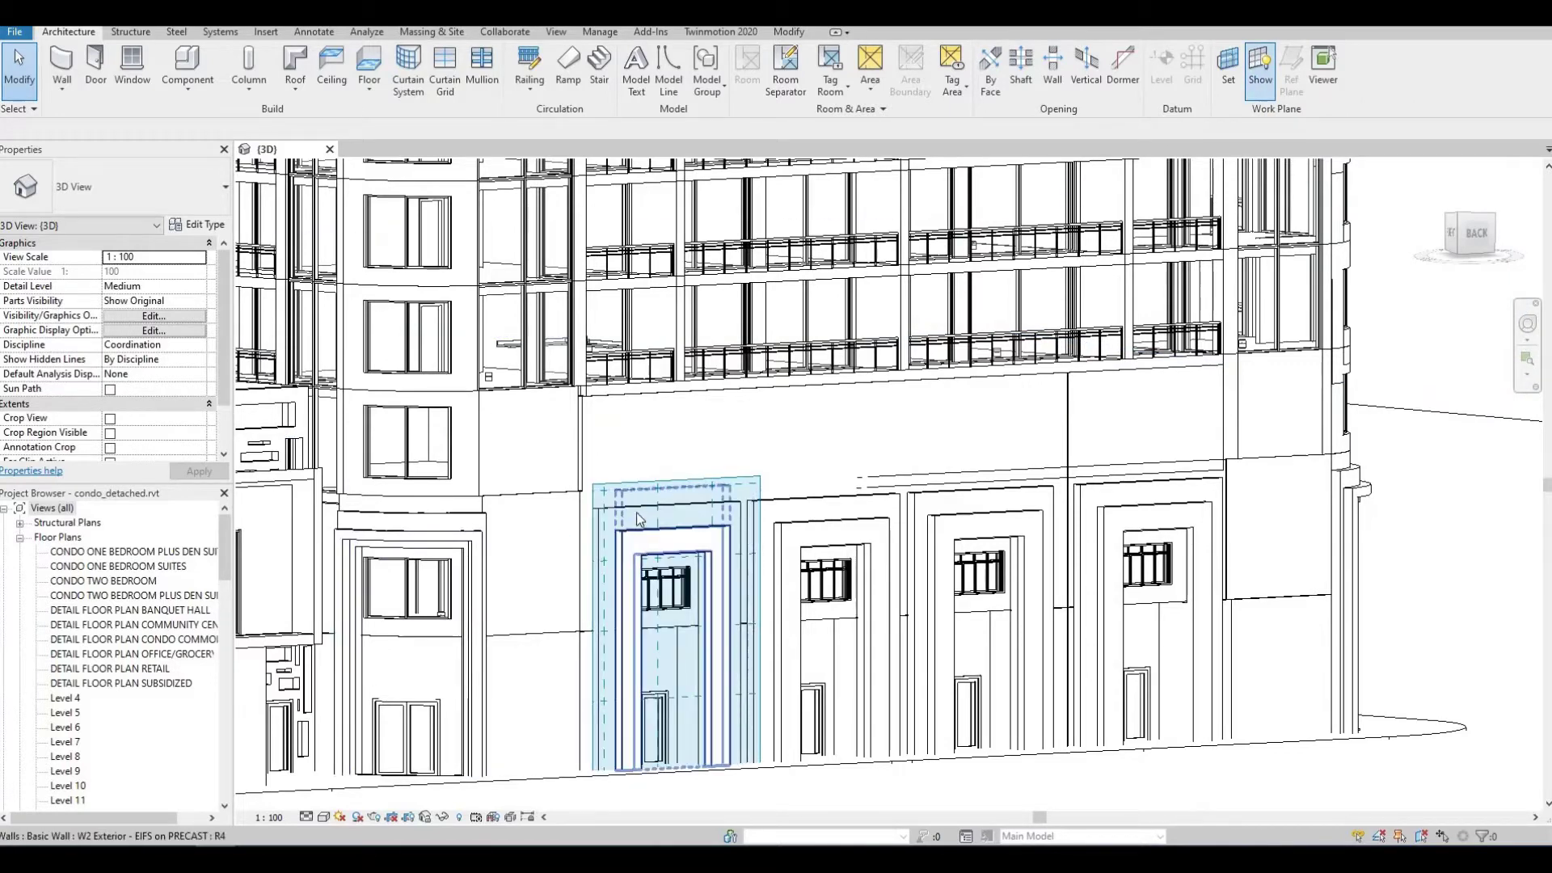
key(Tab)
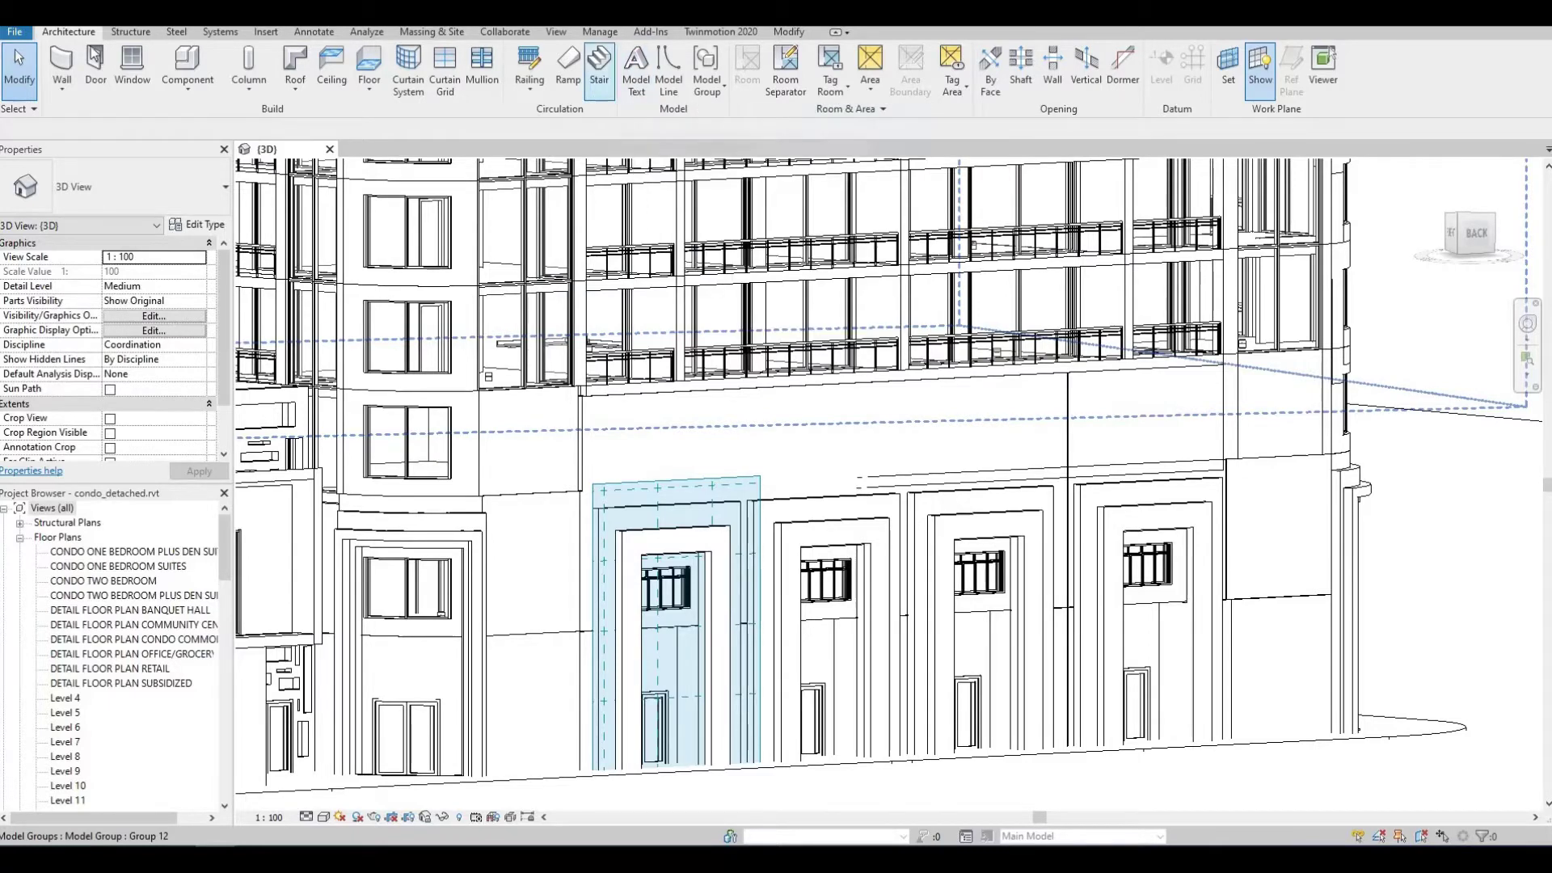
- Create 'RETAIL SPACE' model text and place it on the wall above the first entrance
click(636, 68)
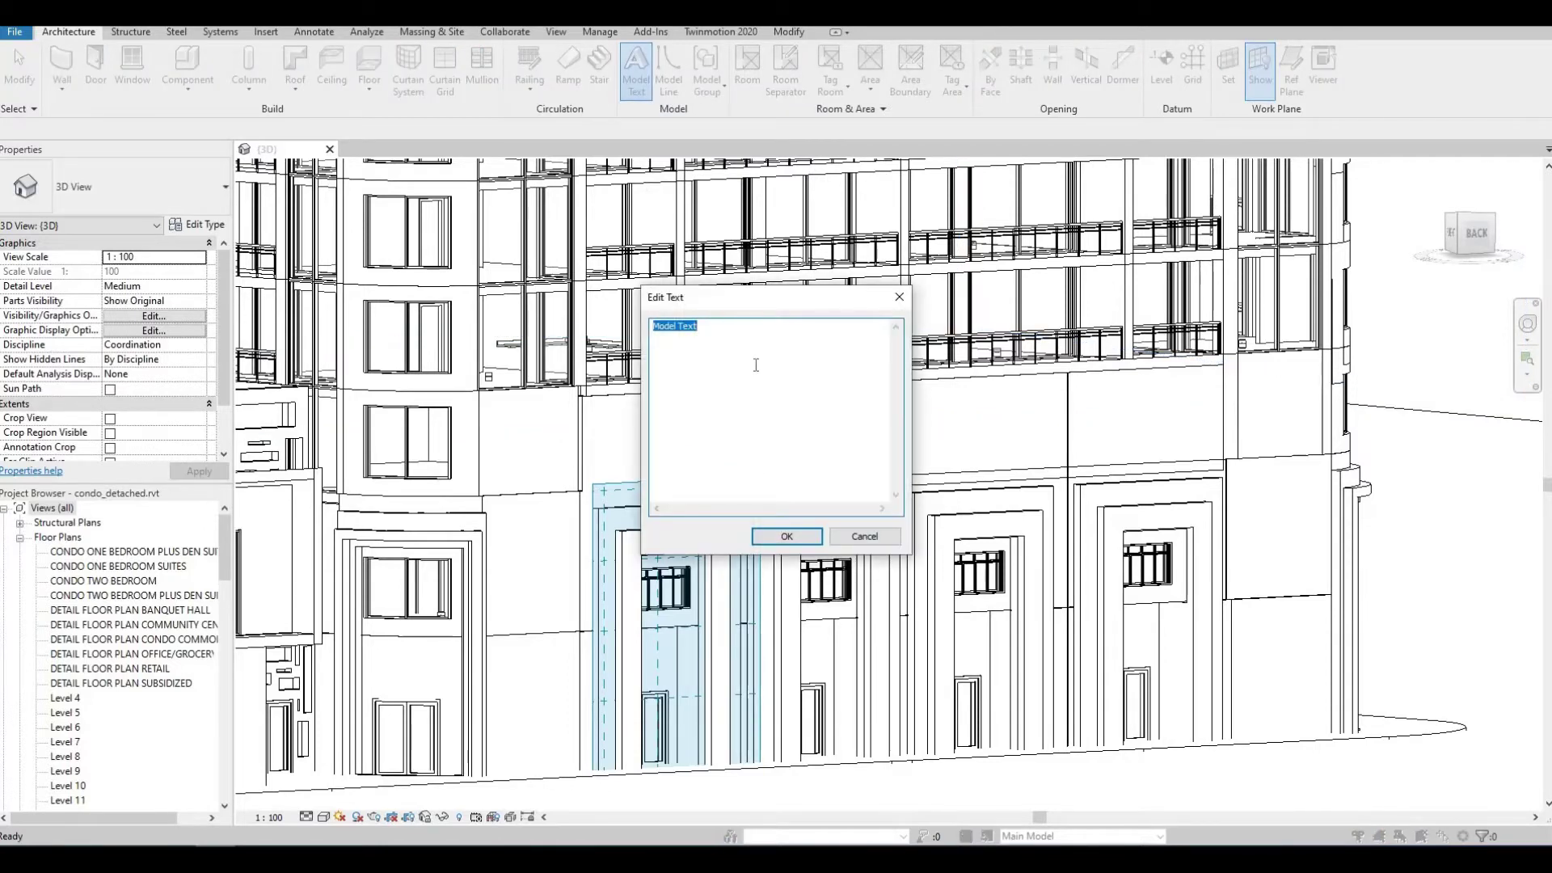
text(RETAIL SPACE)
click(770, 534)
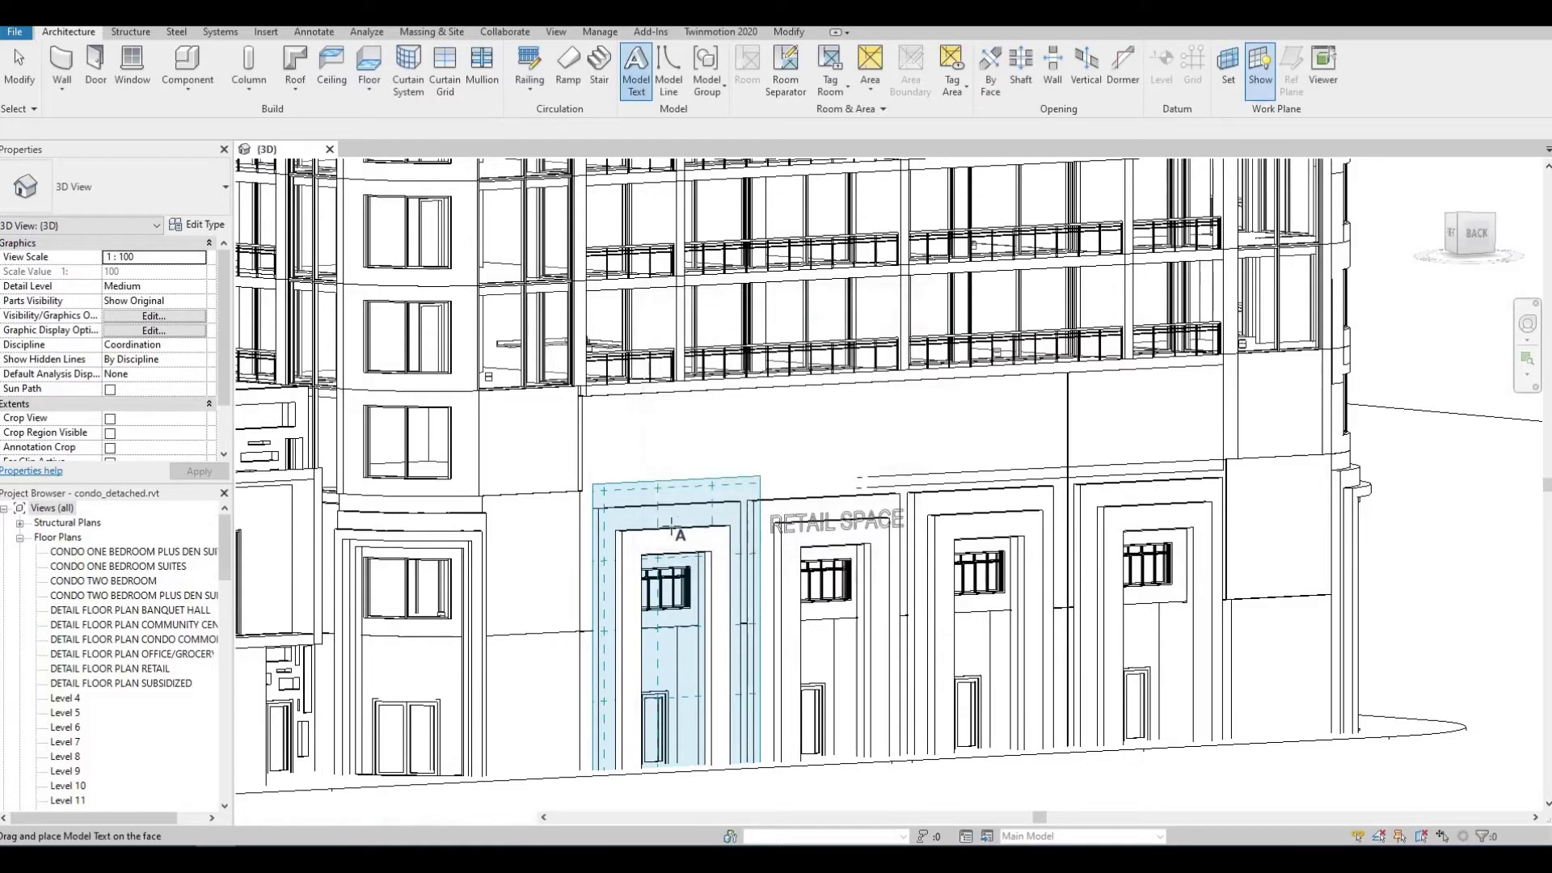
scroll(651, 538, up, 1)
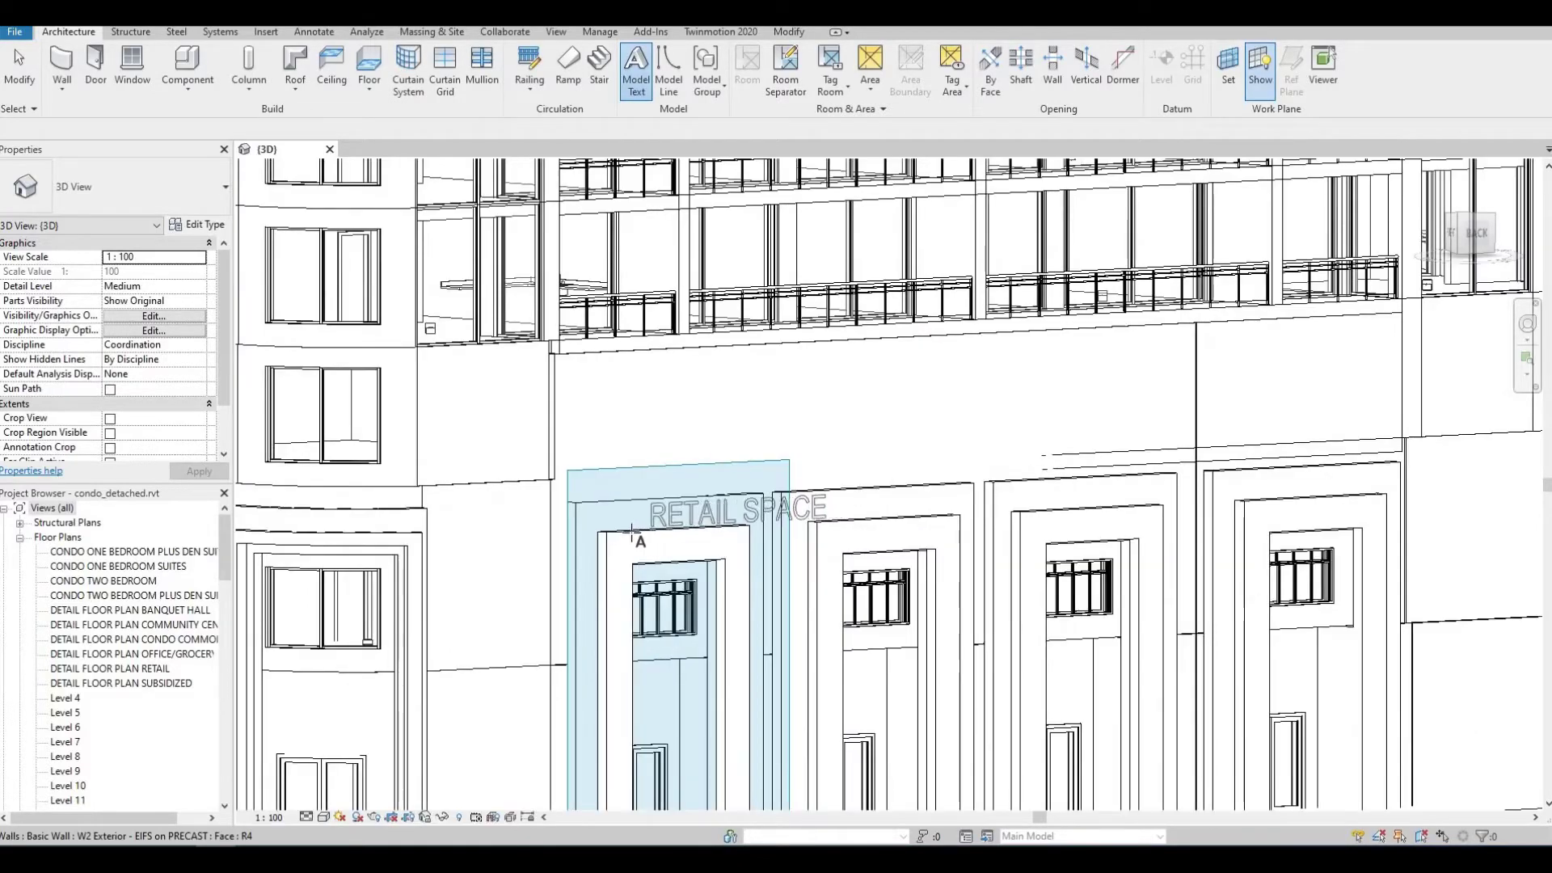
scroll(630, 532, up, 3)
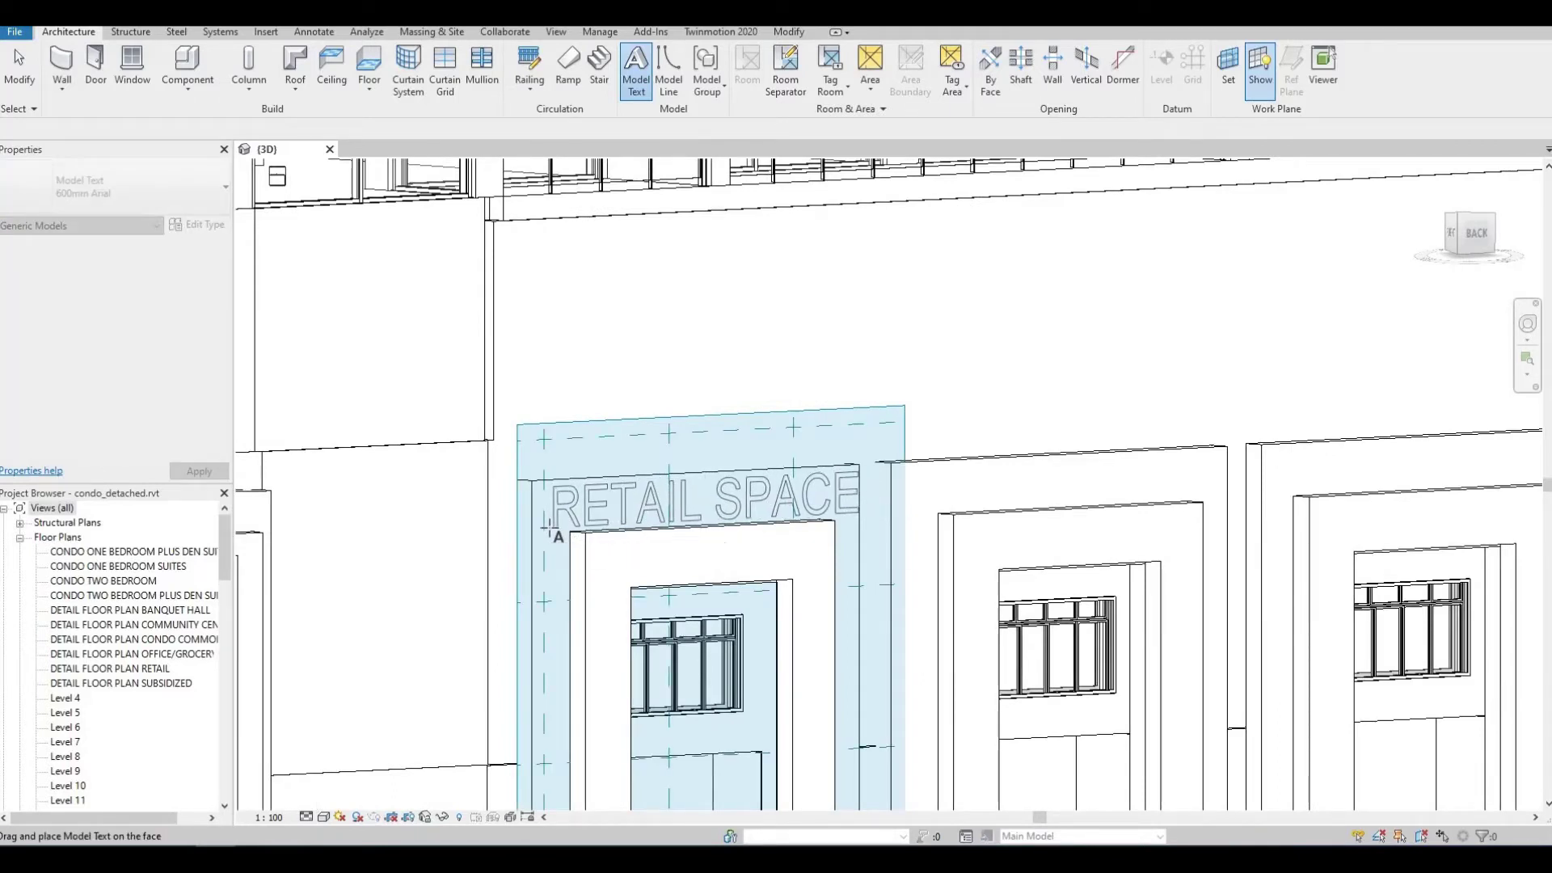
click(549, 526)
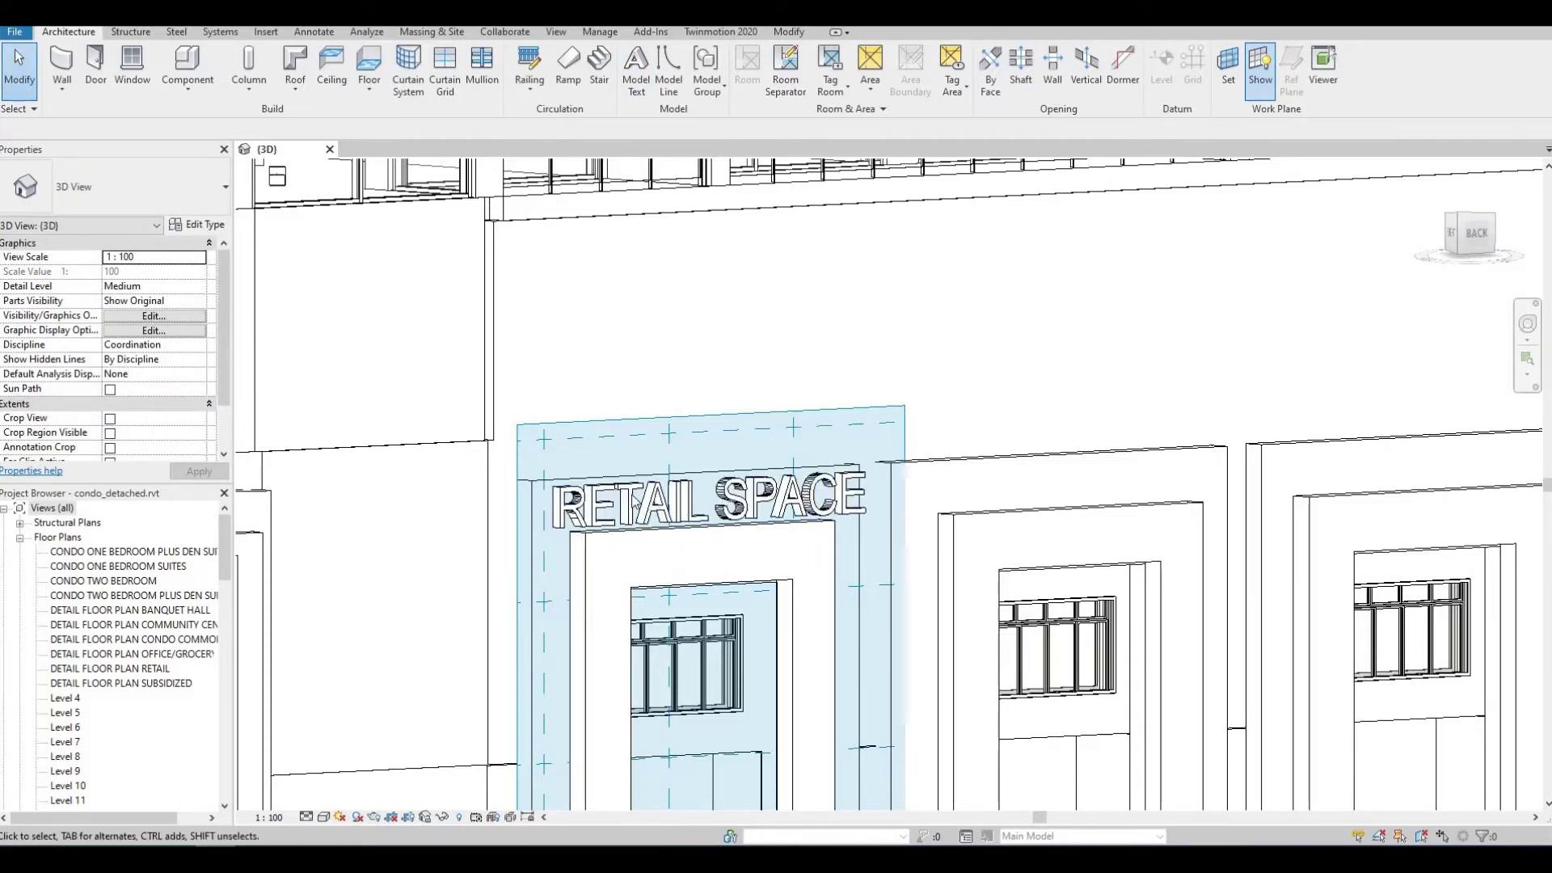
- Change the RETAIL SPACE text's Depth from 150 to 300 in Properties and apply
click(642, 520)
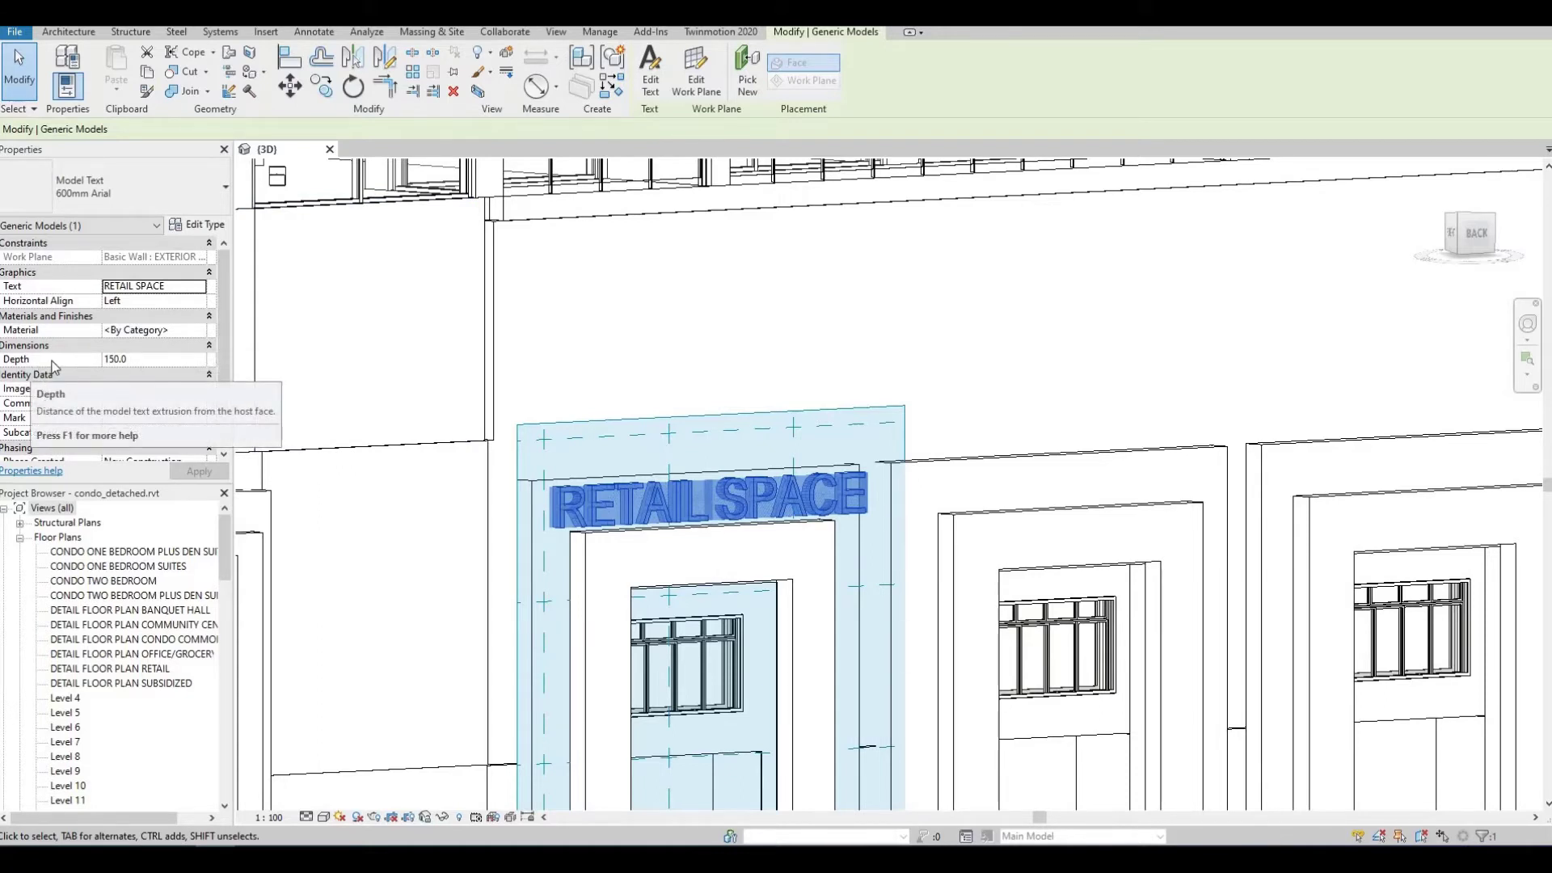
click(132, 357)
key(ctrl+a)
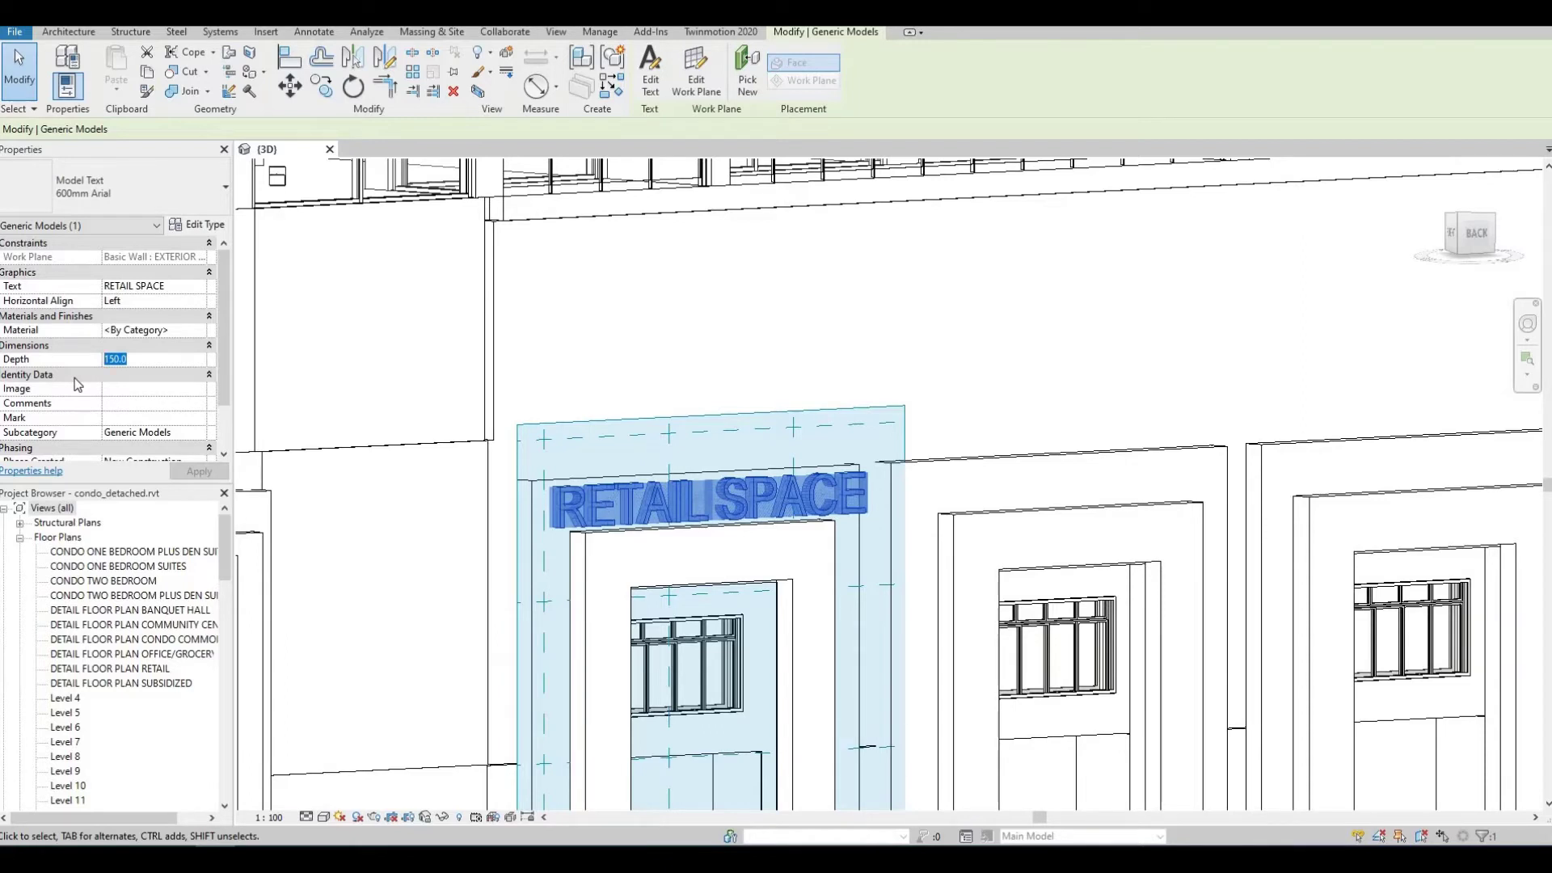
text(300)
click(197, 471)
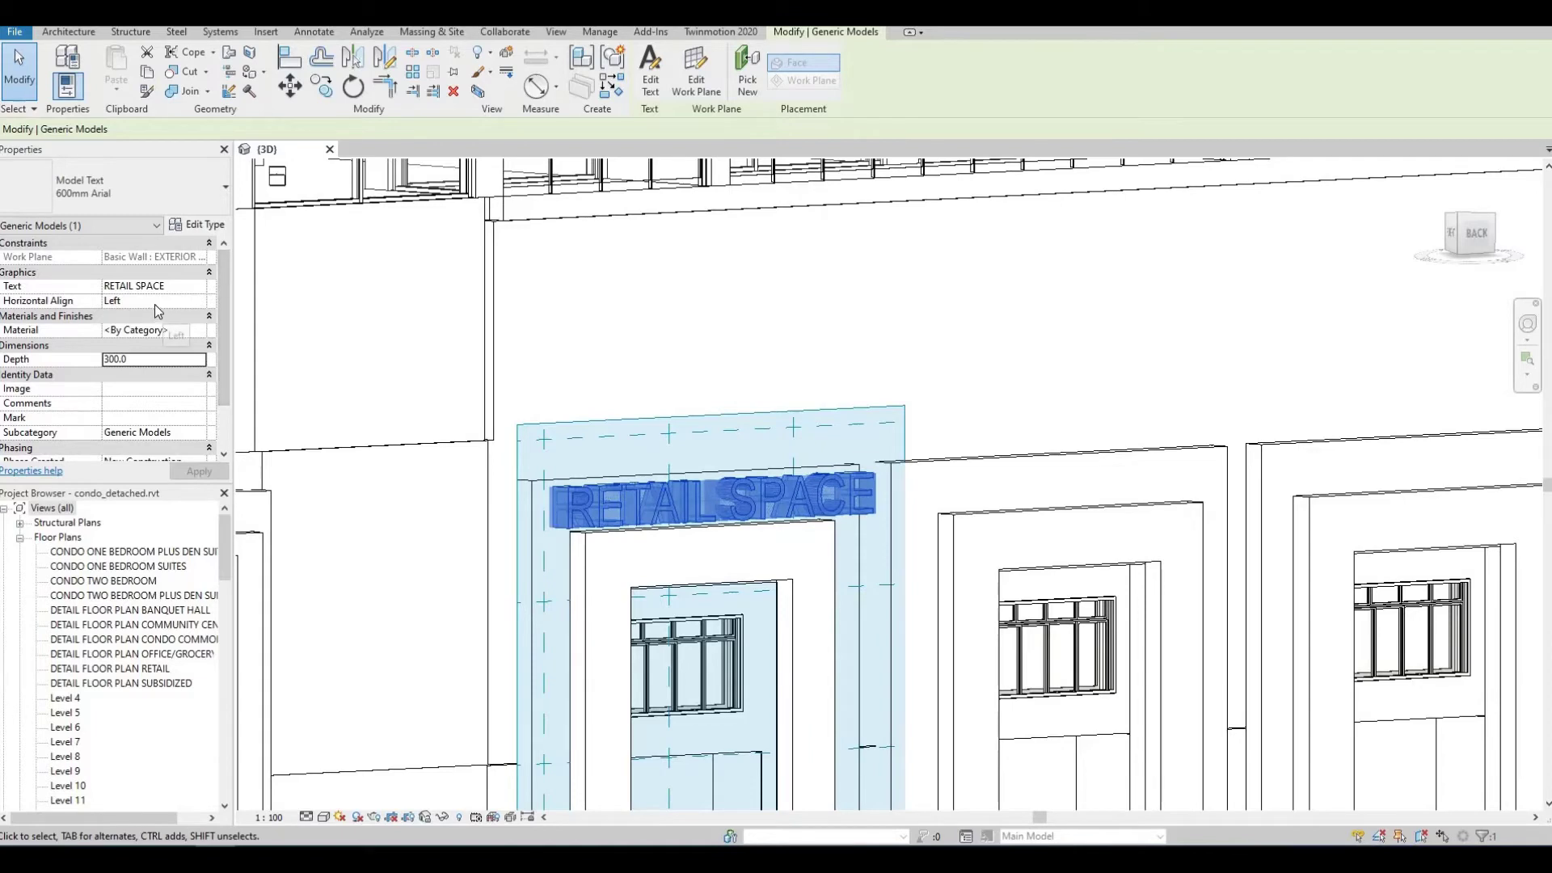
- Duplicate the model text type as a new type named 'Signage'
click(198, 228)
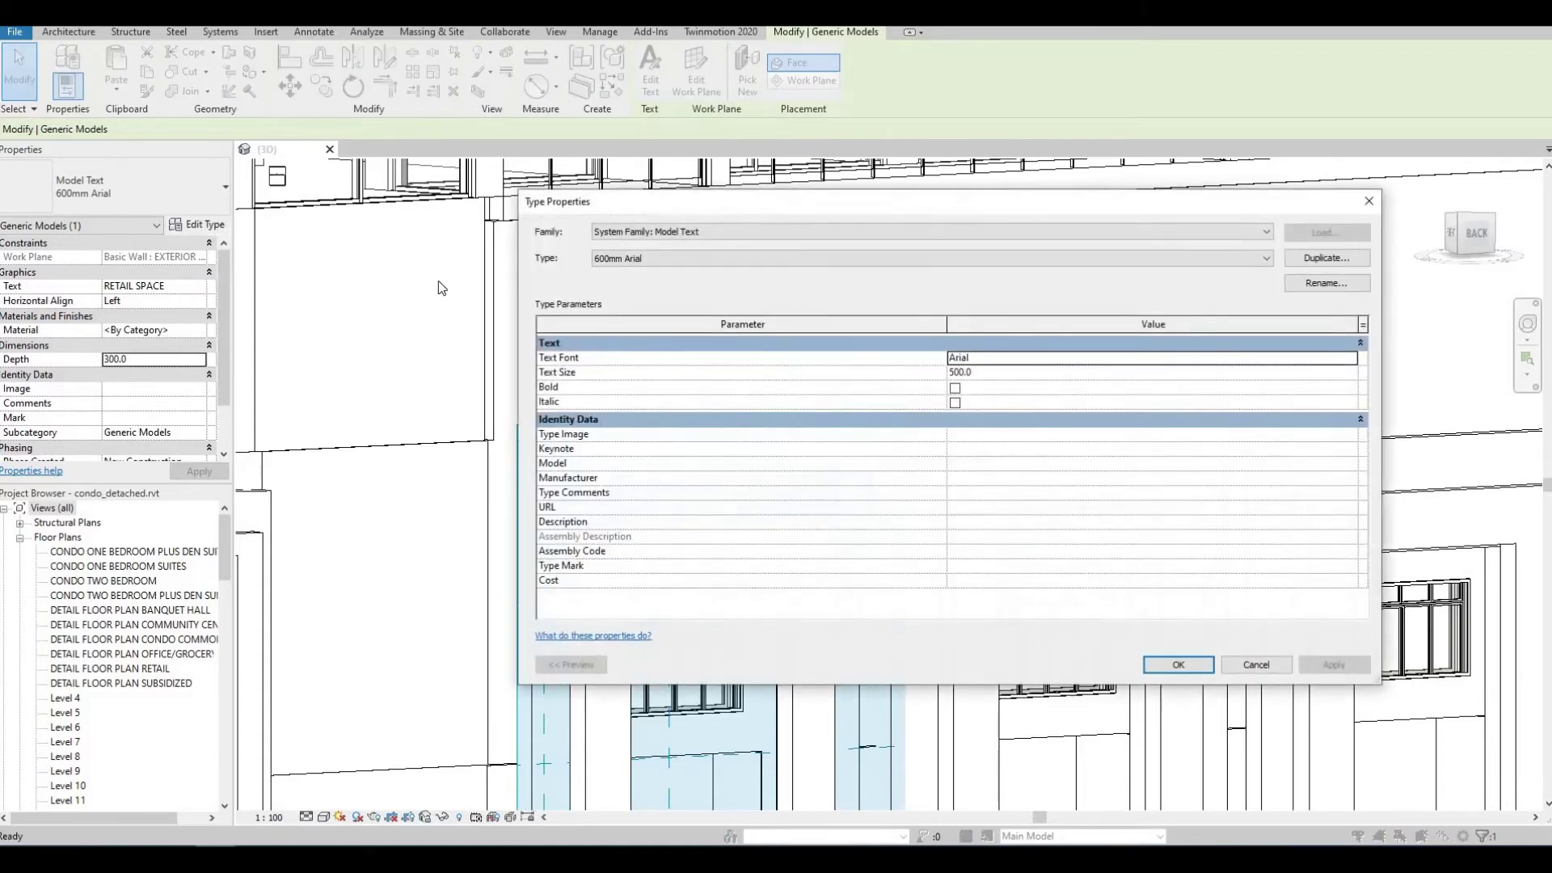
click(1327, 259)
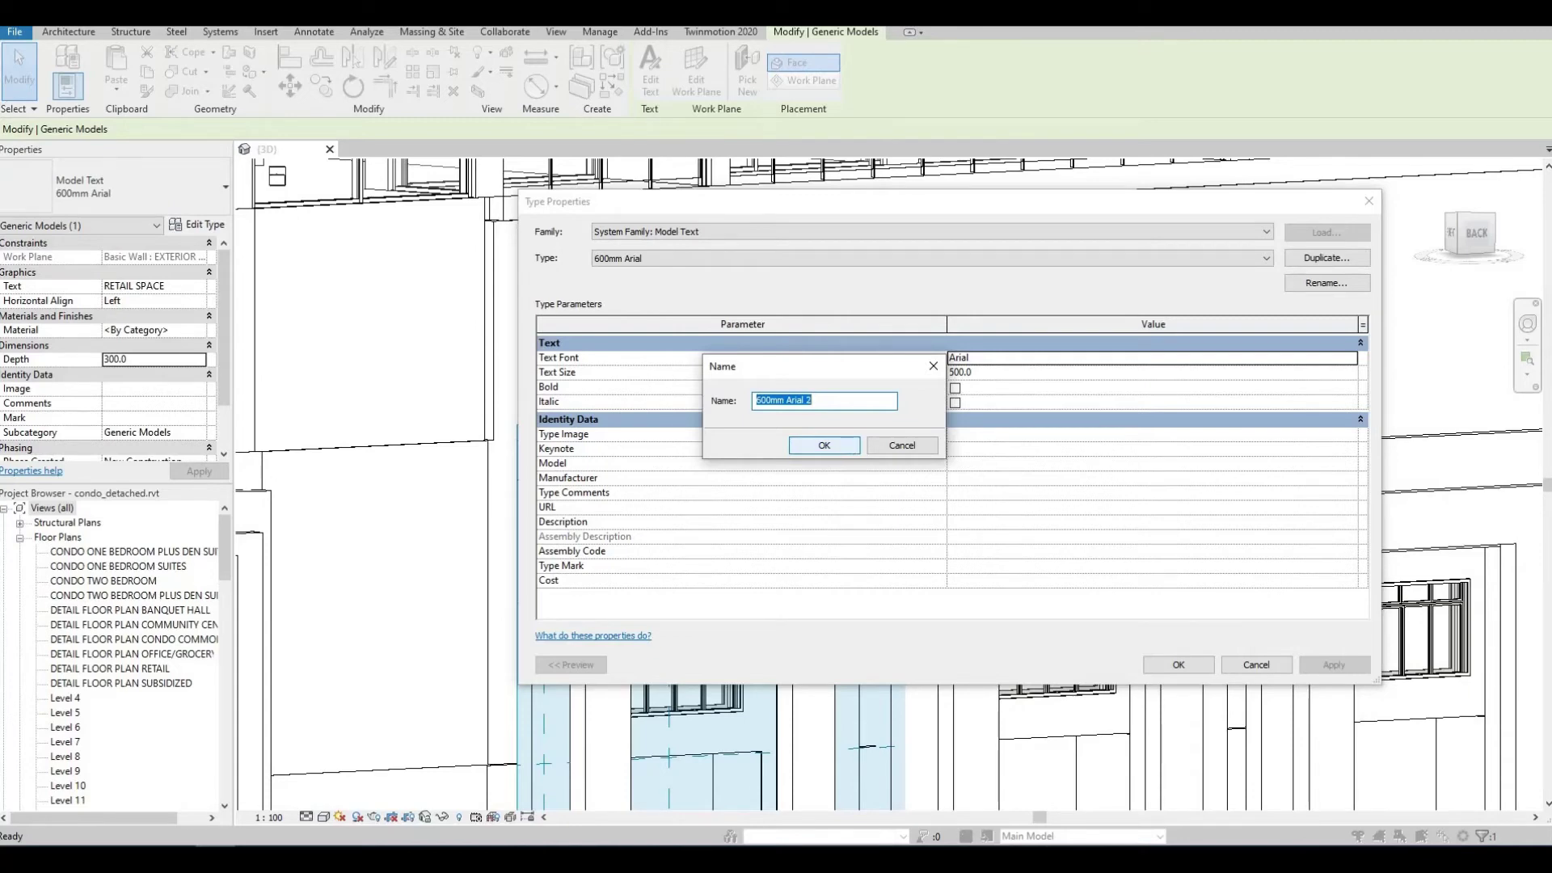
text(Signage)
click(826, 445)
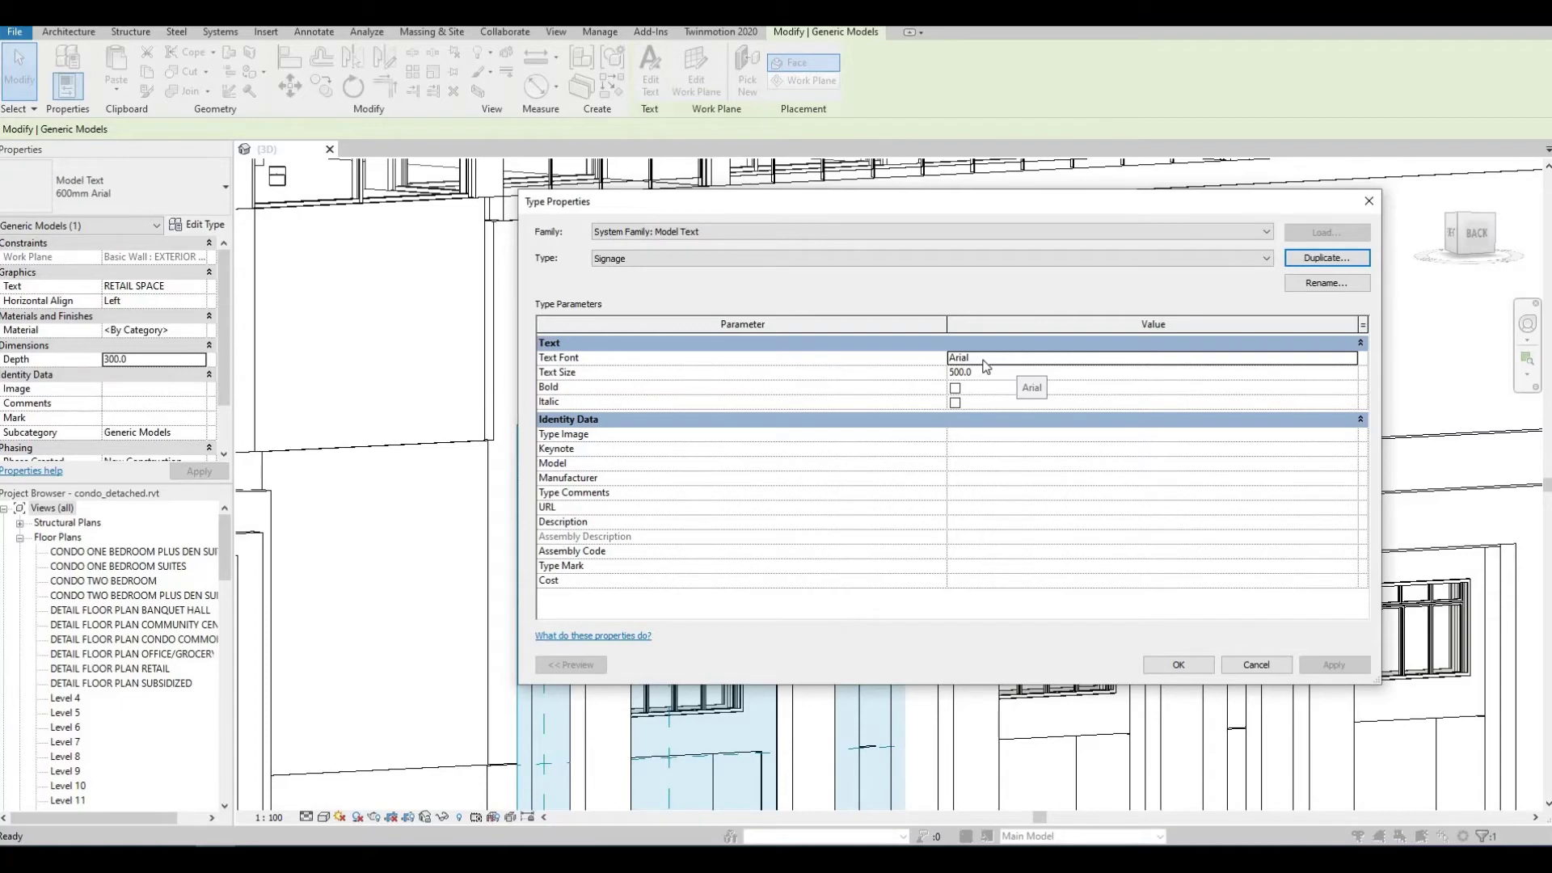
- Give the Signage type Bahnschrift Condensed font and text size 400, and confirm
click(1241, 359)
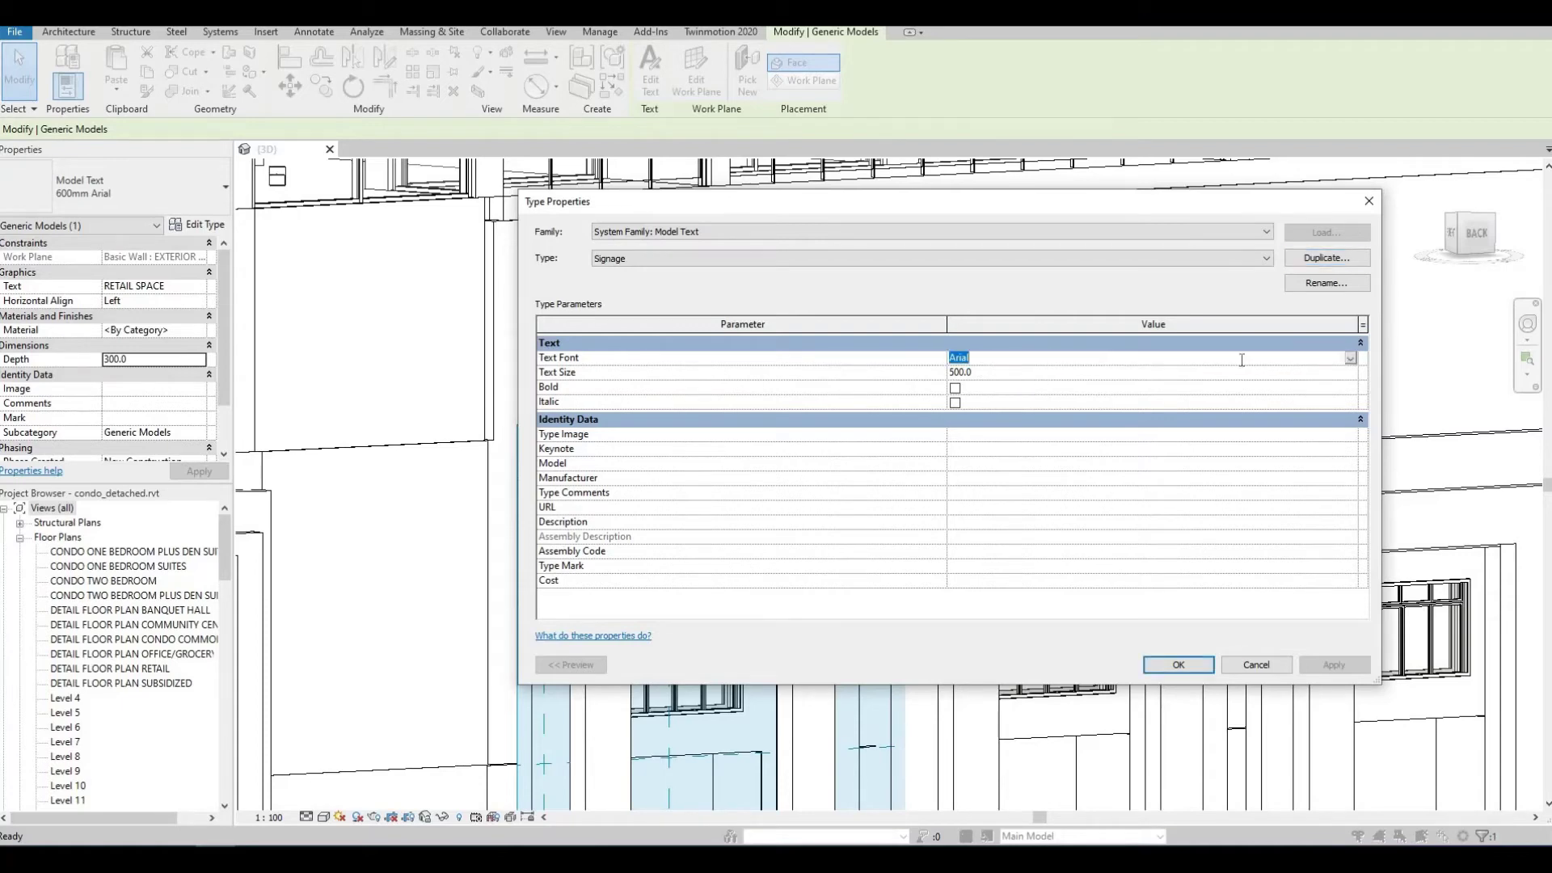
click(1350, 358)
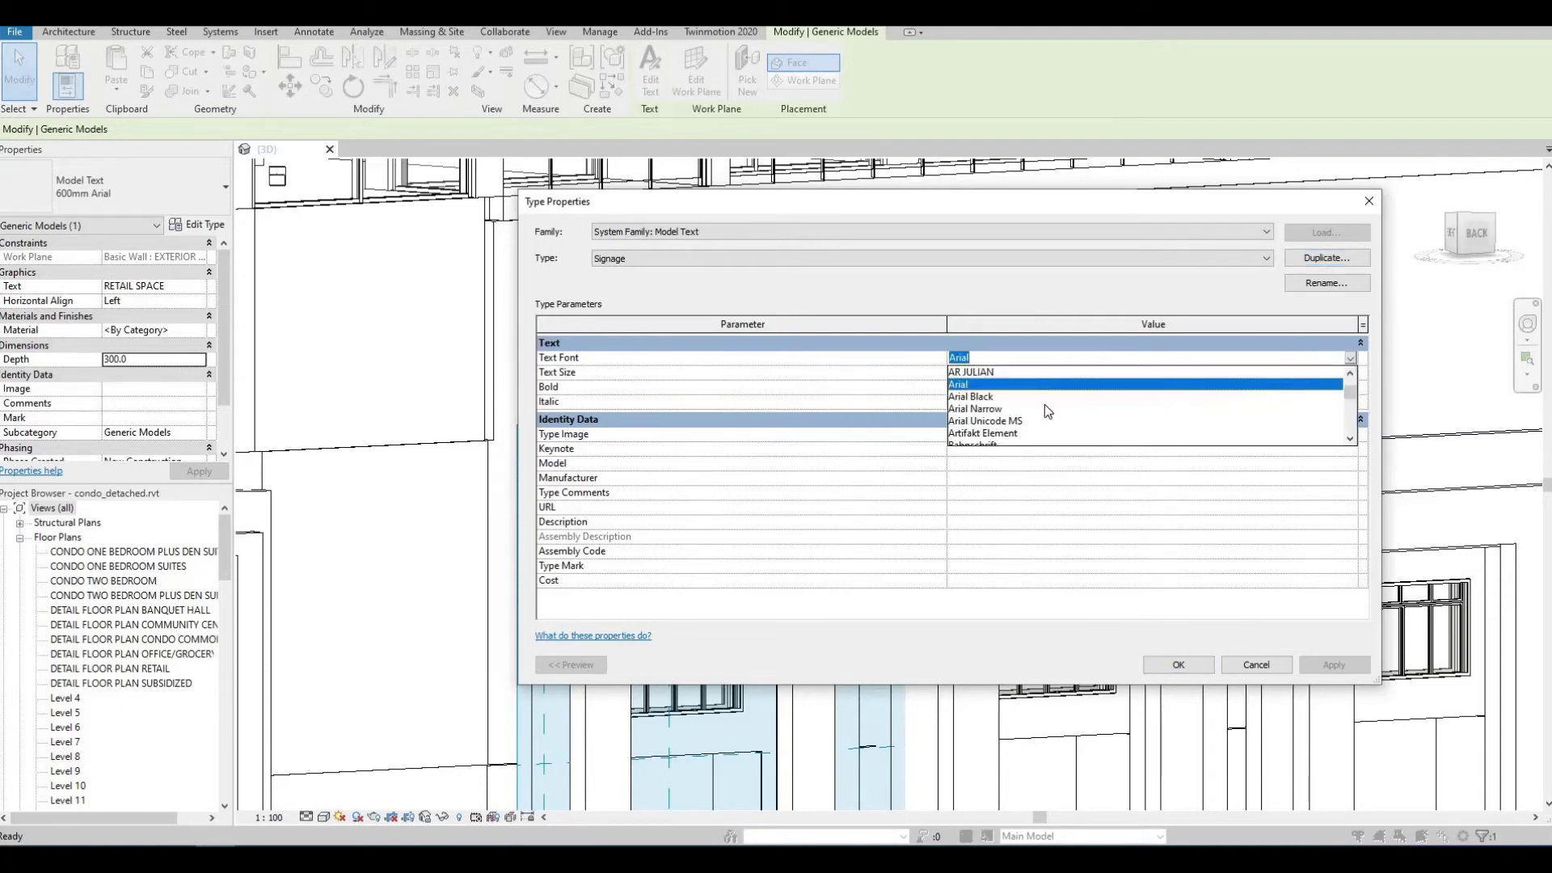
click(982, 396)
click(1281, 360)
click(1348, 358)
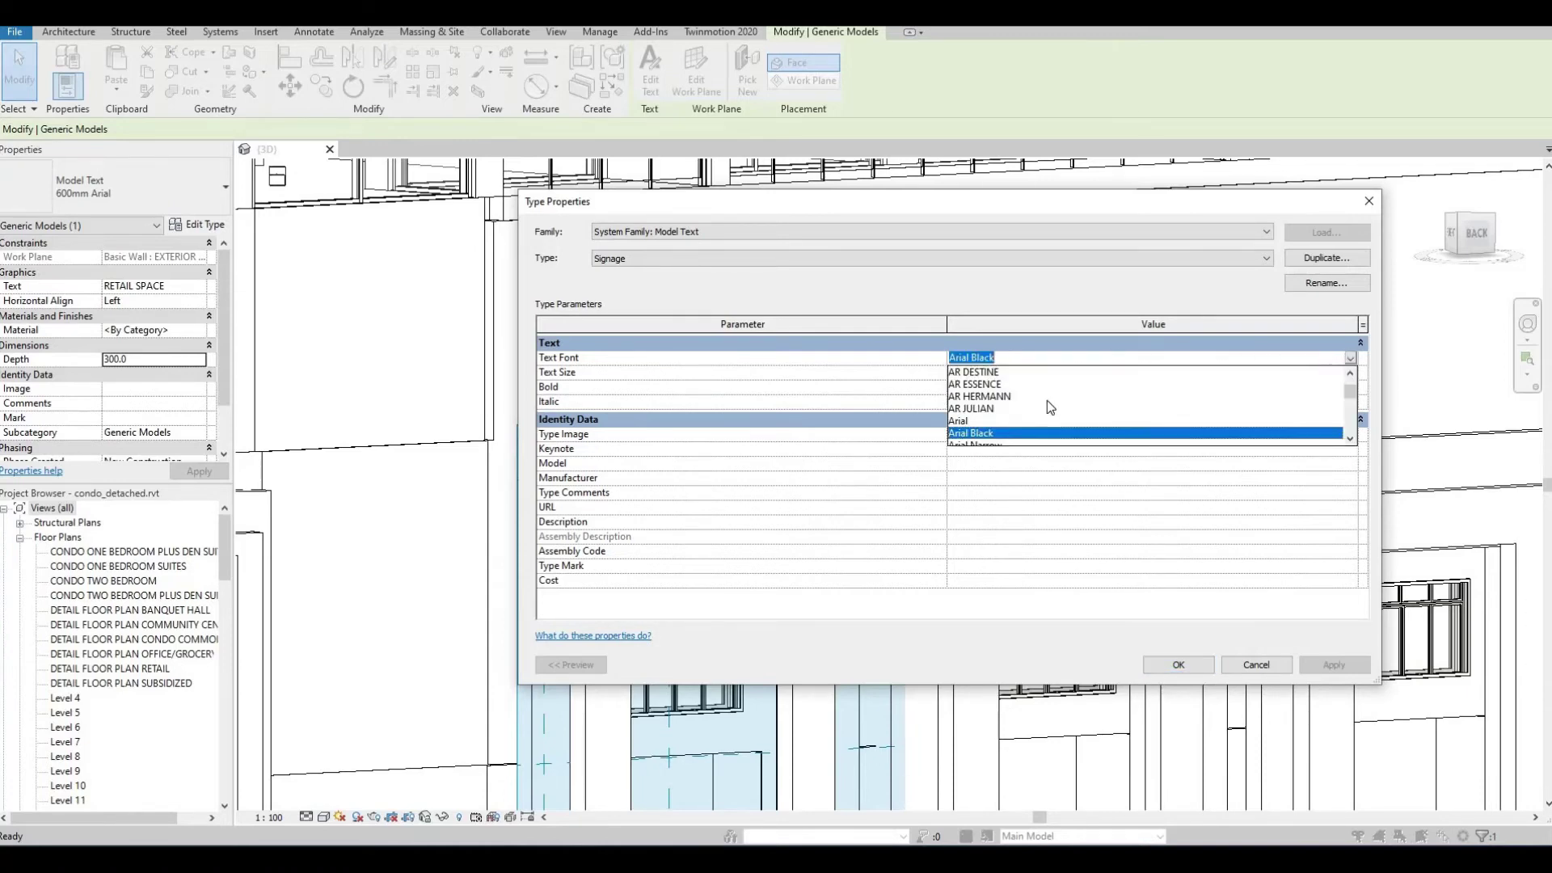
scroll(1040, 404, down, 2)
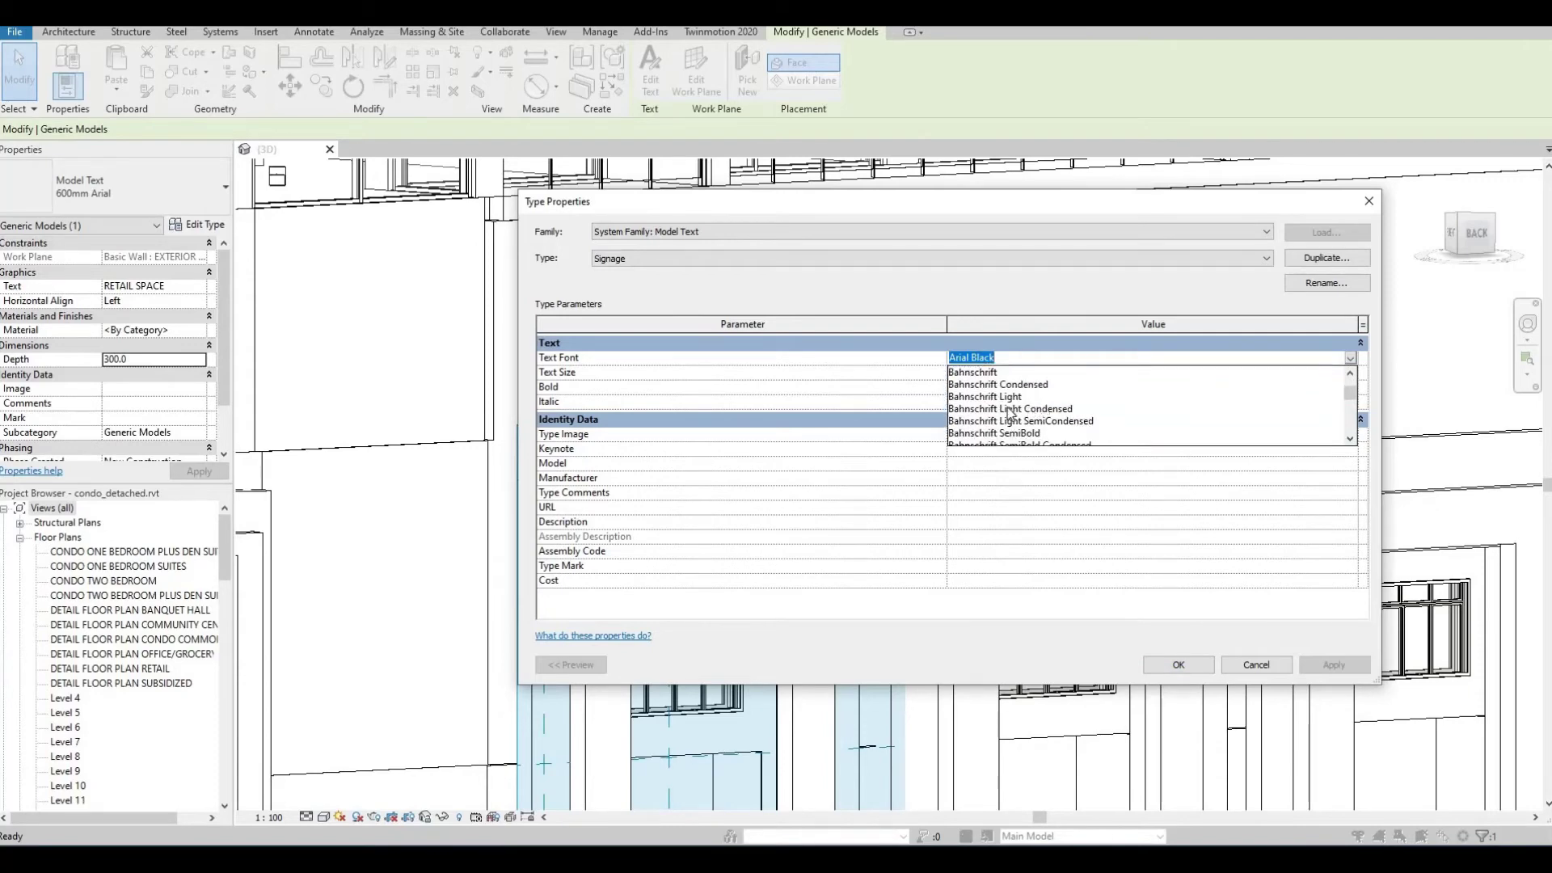
click(1011, 384)
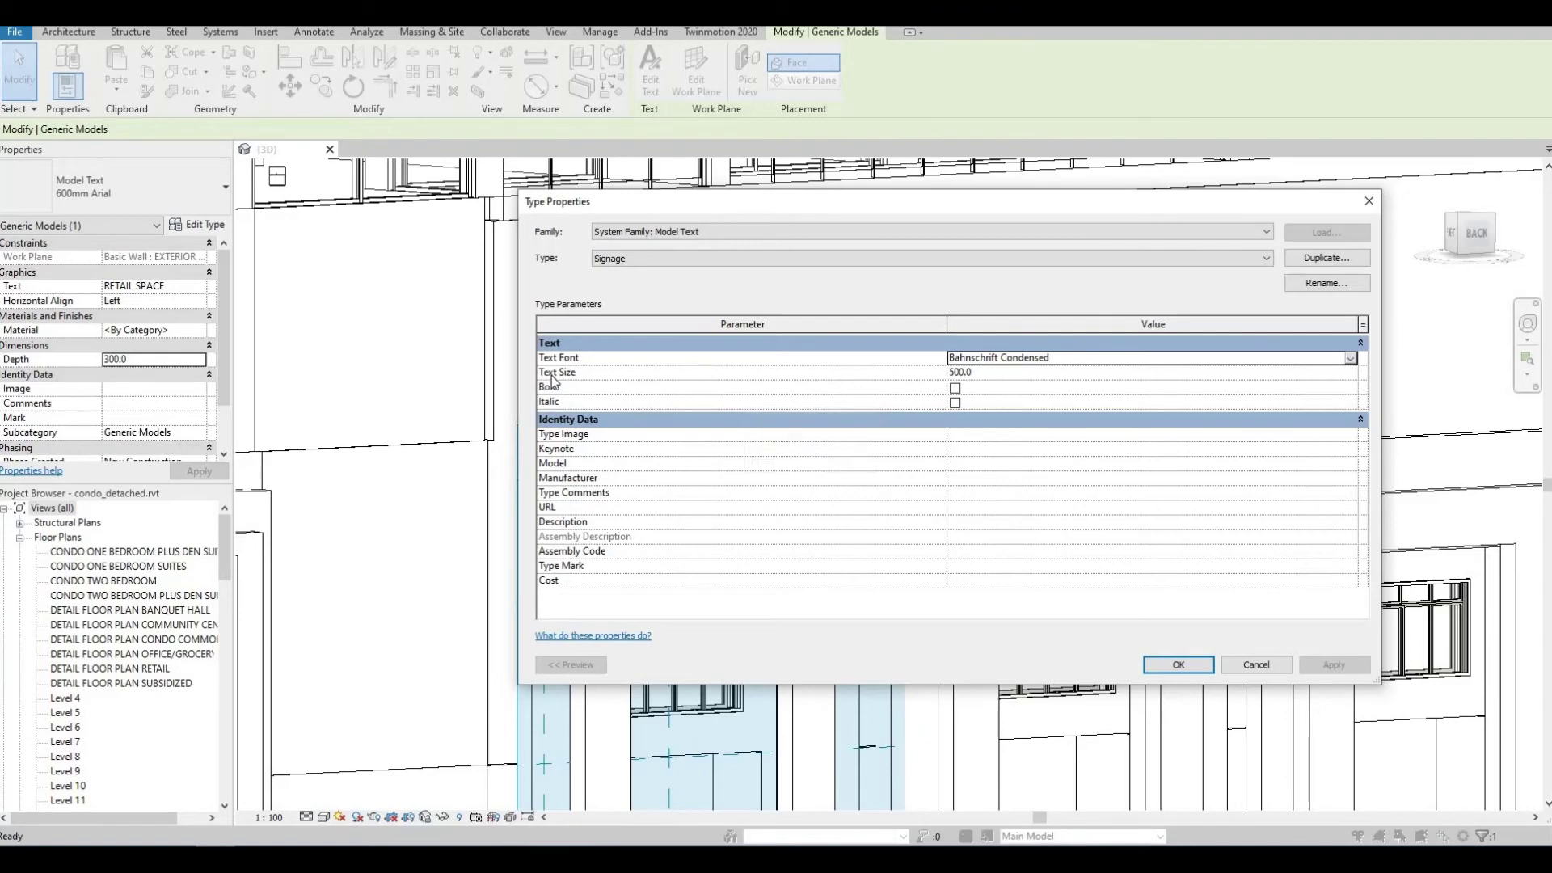
click(999, 374)
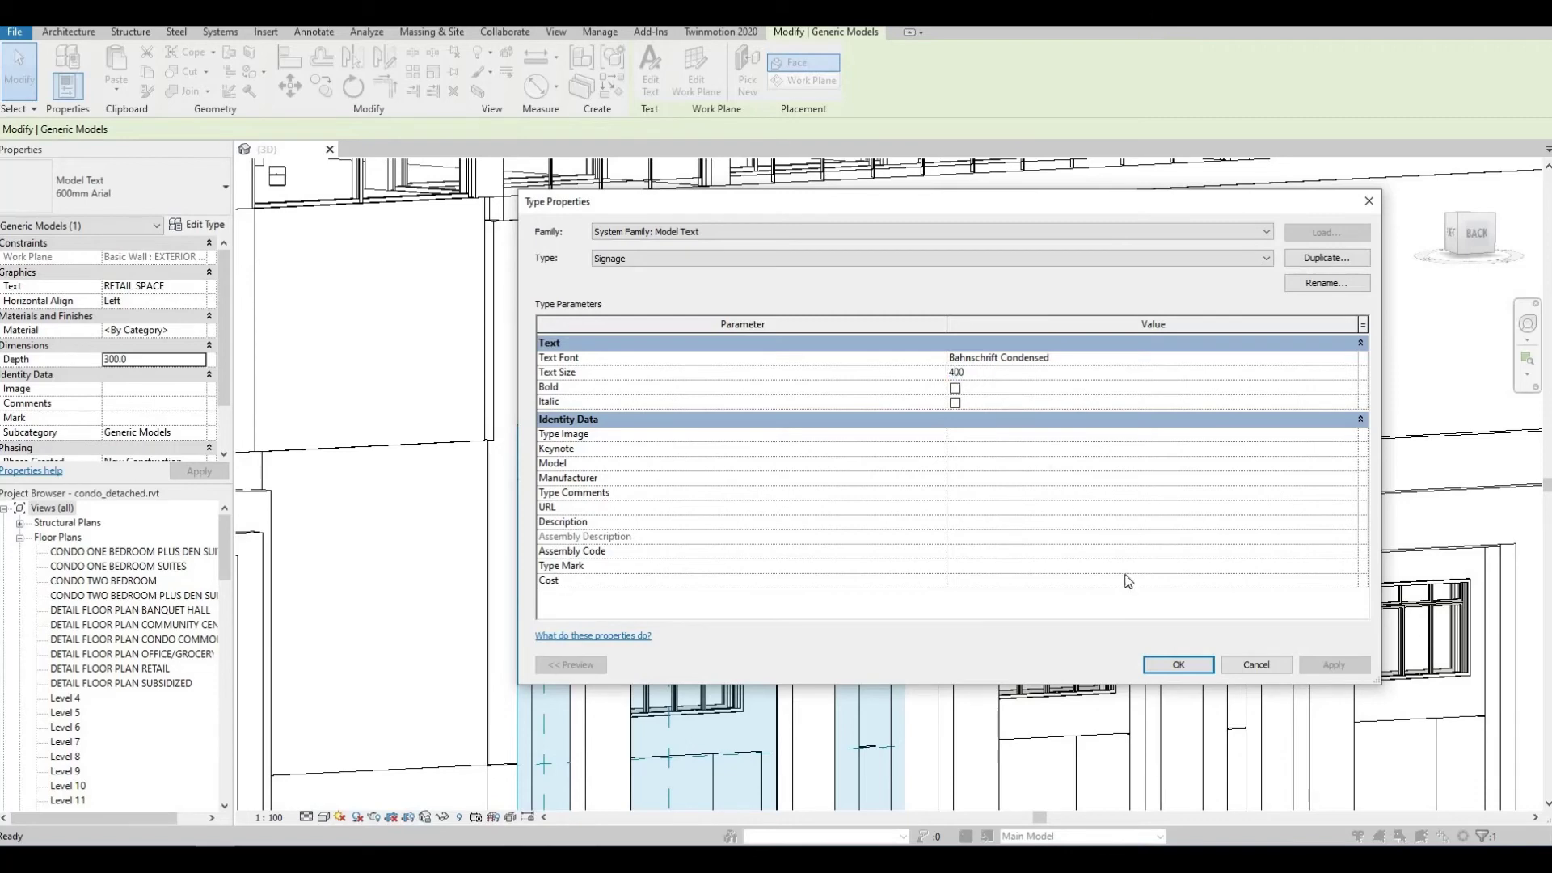
click(1177, 663)
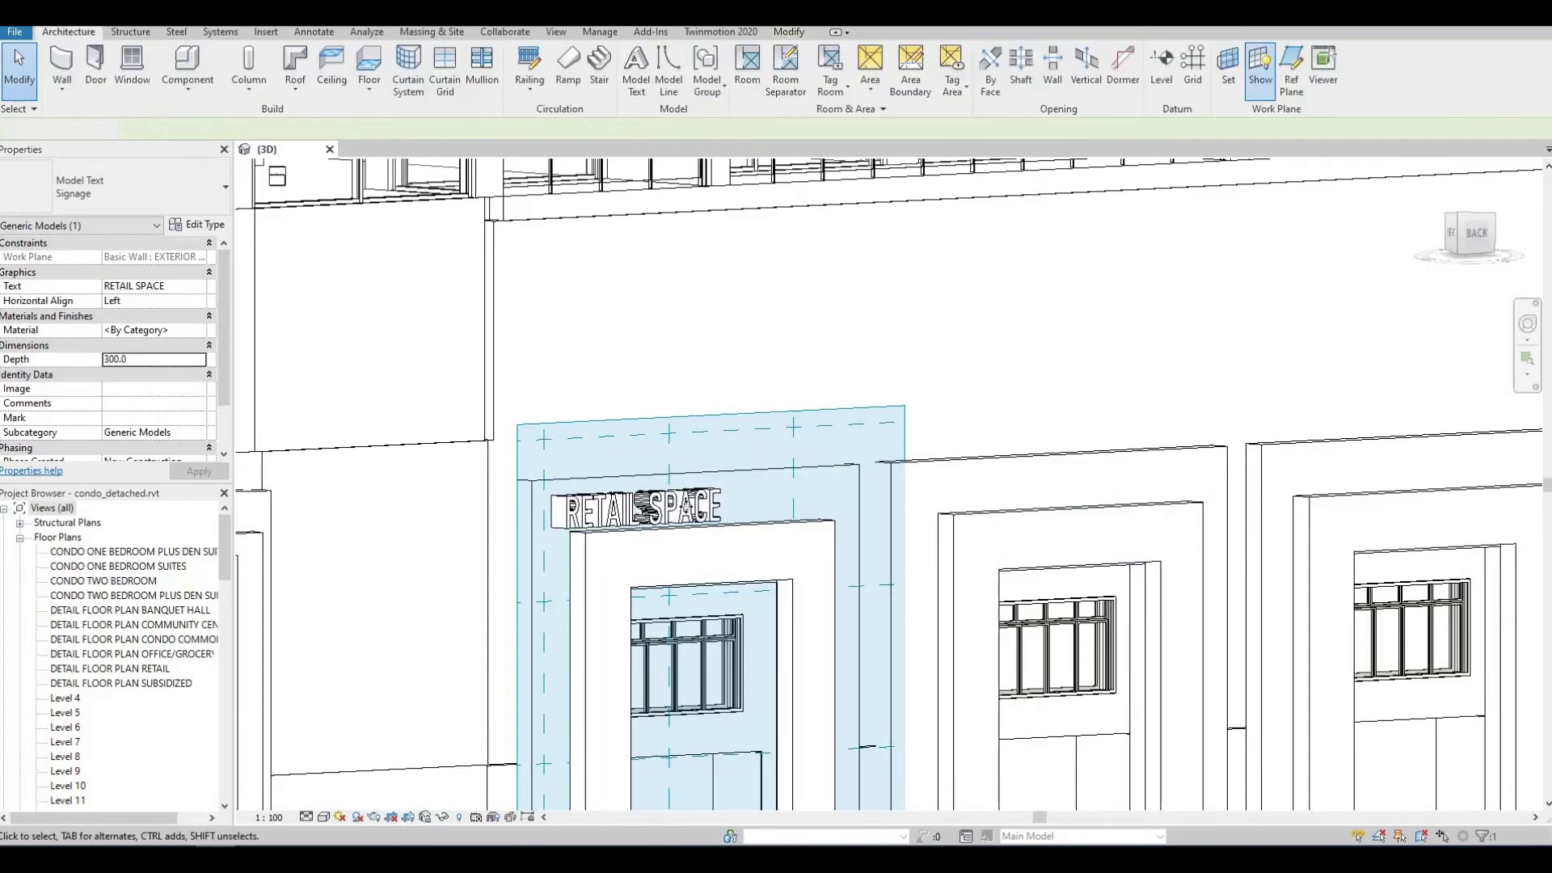
- Drag the RETAIL SPACE sign right until it is centred over the first doorway
scroll(568, 523, up, 3)
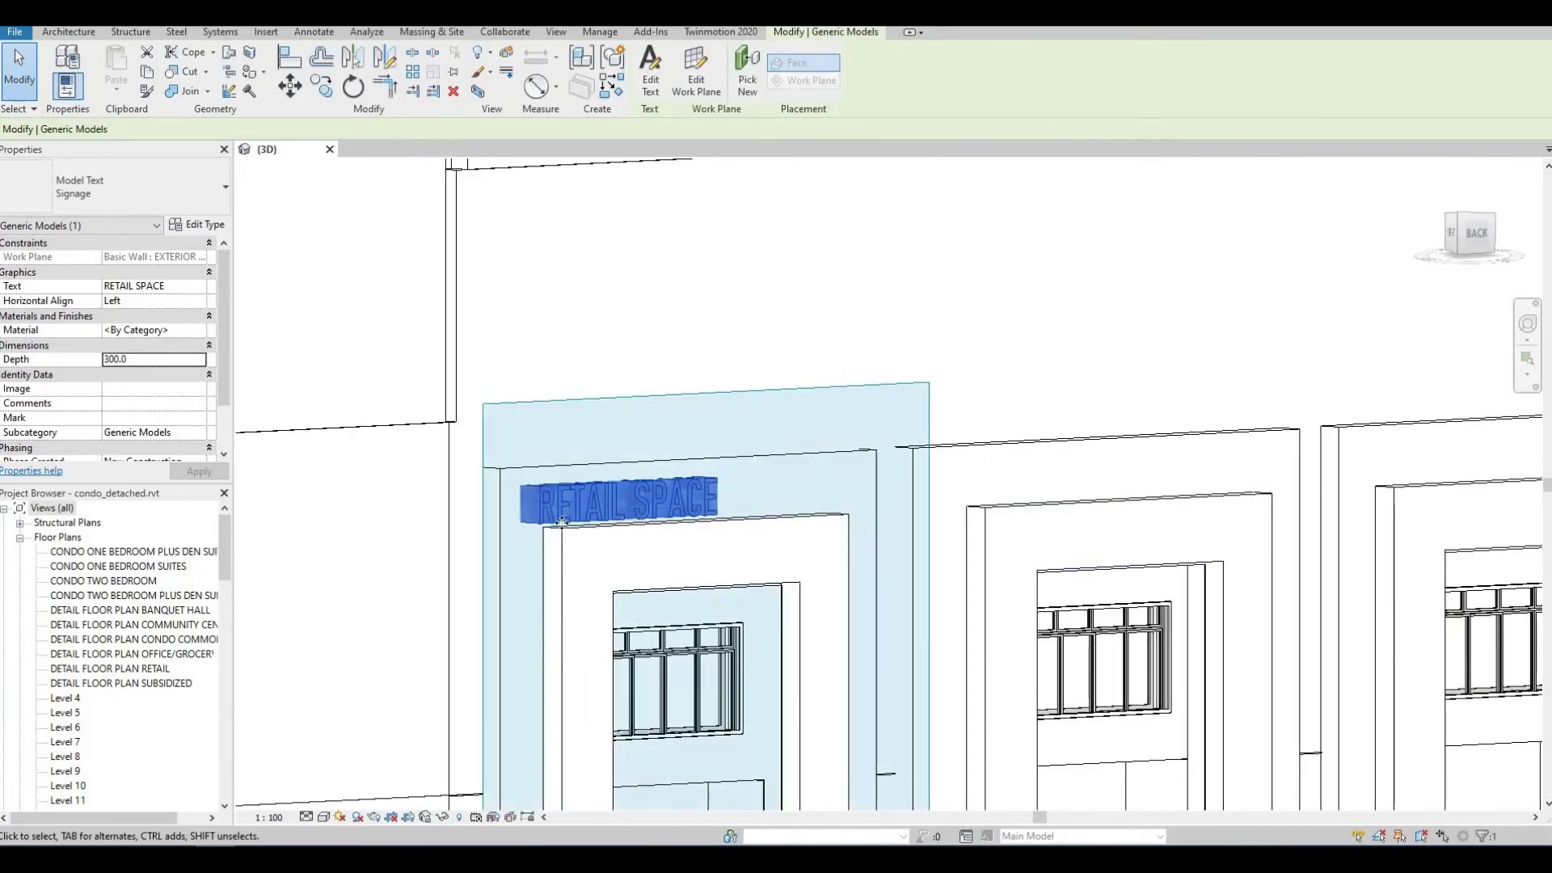
scroll(569, 523, up, 1)
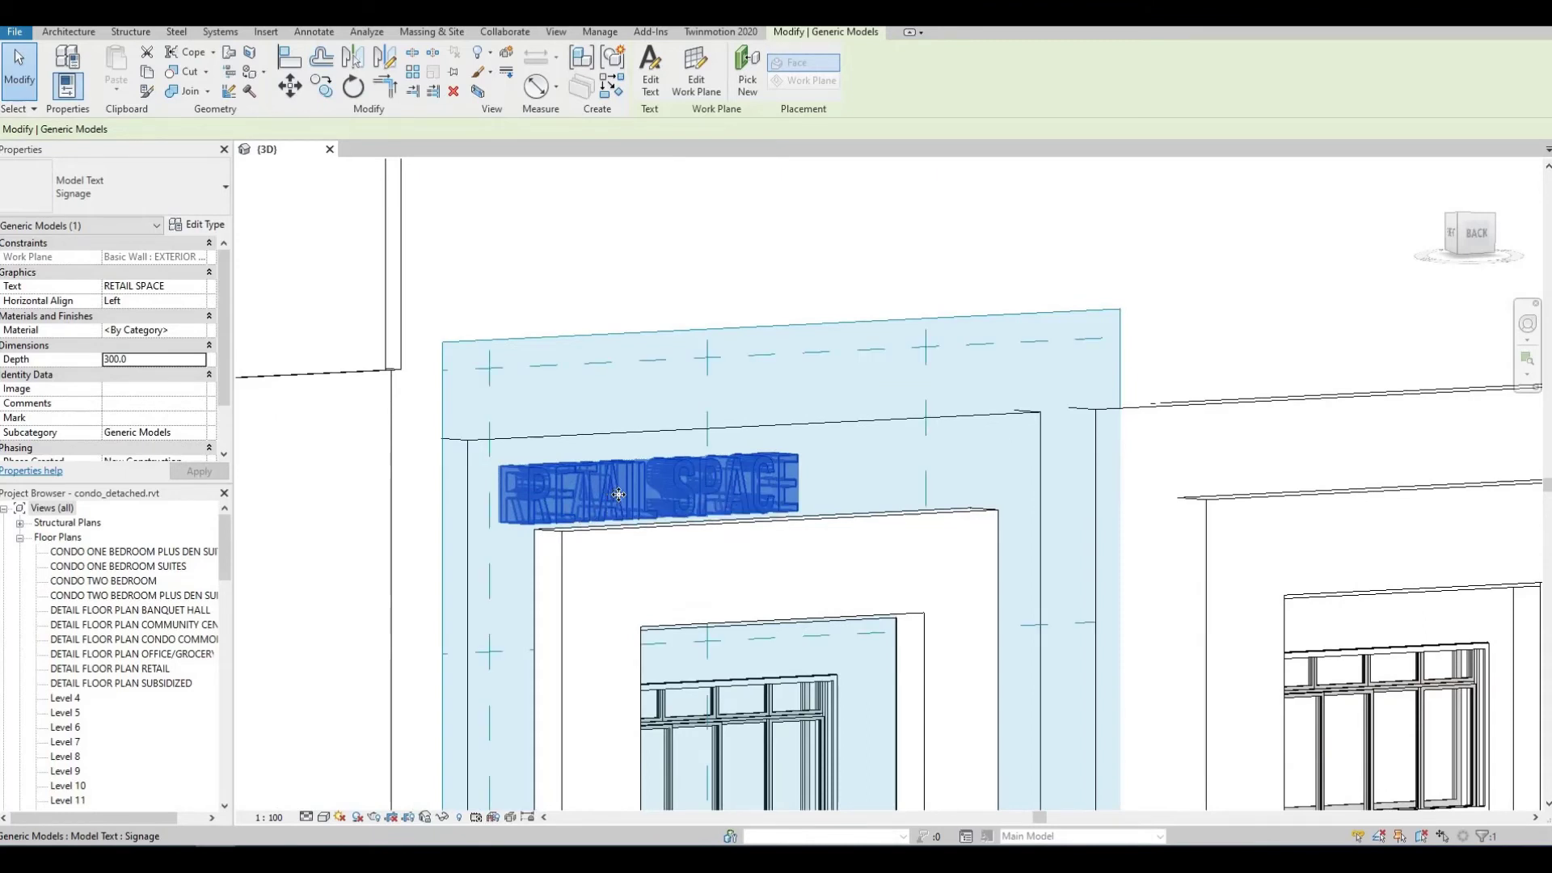
drag(673, 490, 736, 481)
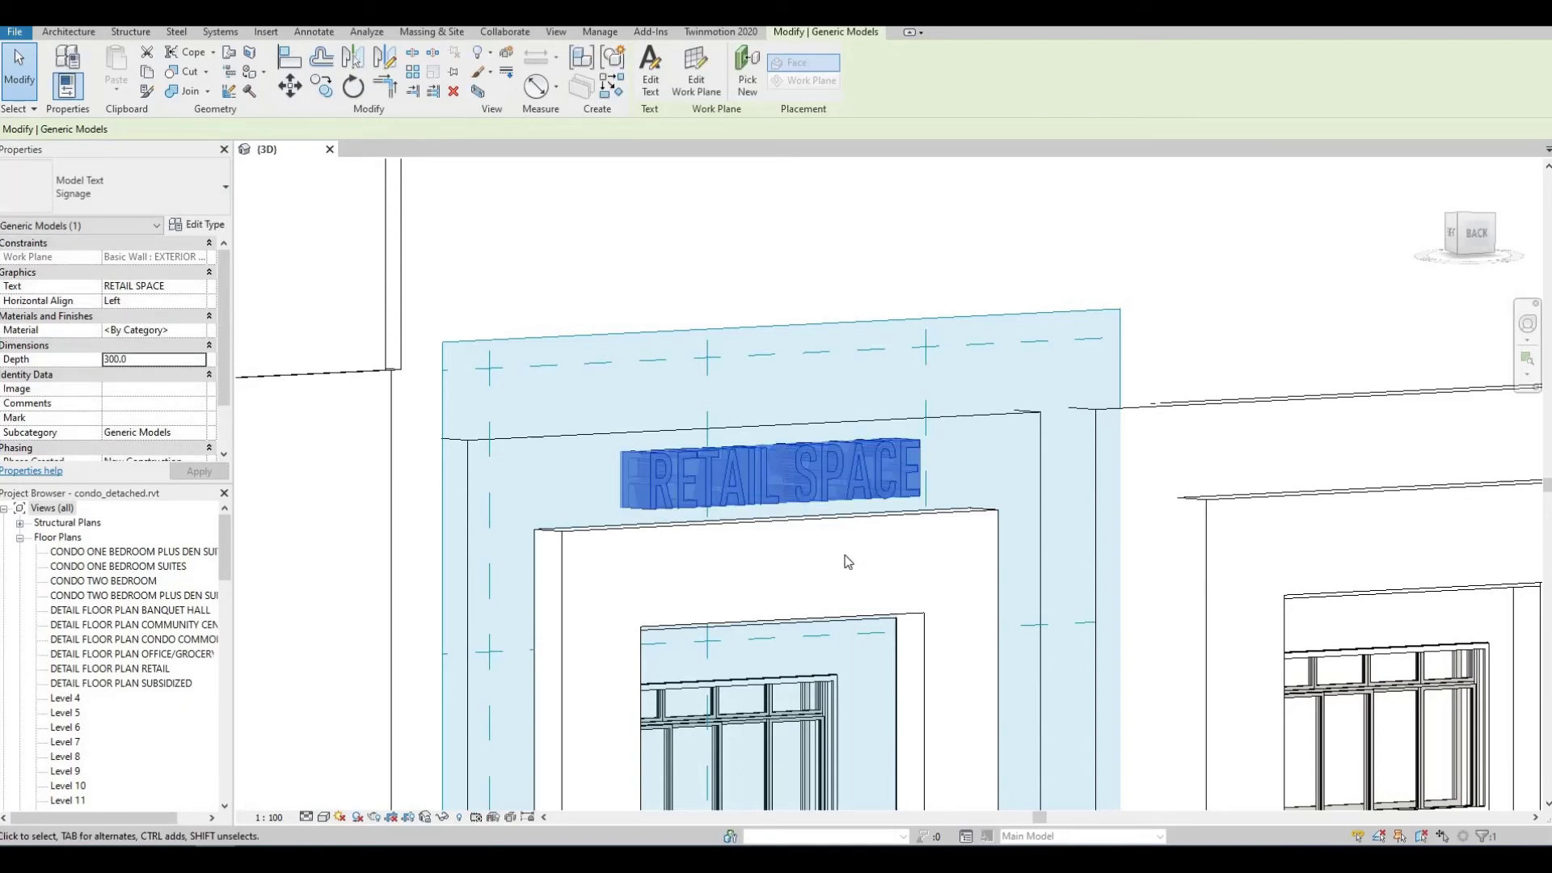
scroll(858, 524, down, 3)
middle_drag(800, 537, 723, 506)
scroll(434, 511, down, 2)
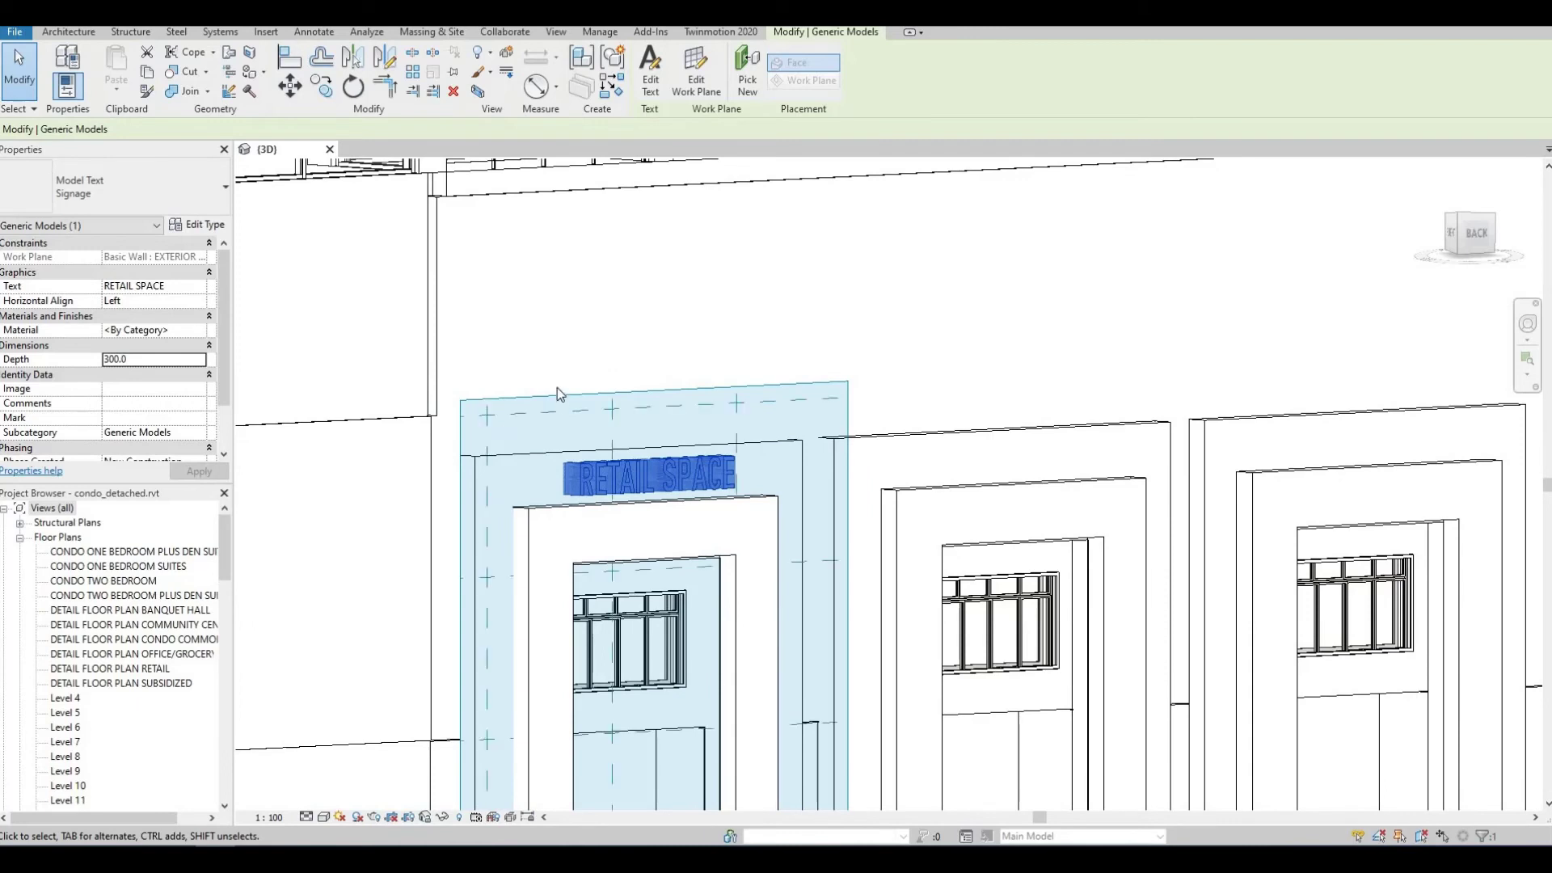
- Copy the sign from its midpoint to the second, third and fourth entrances, about 5900 mm apart
click(321, 86)
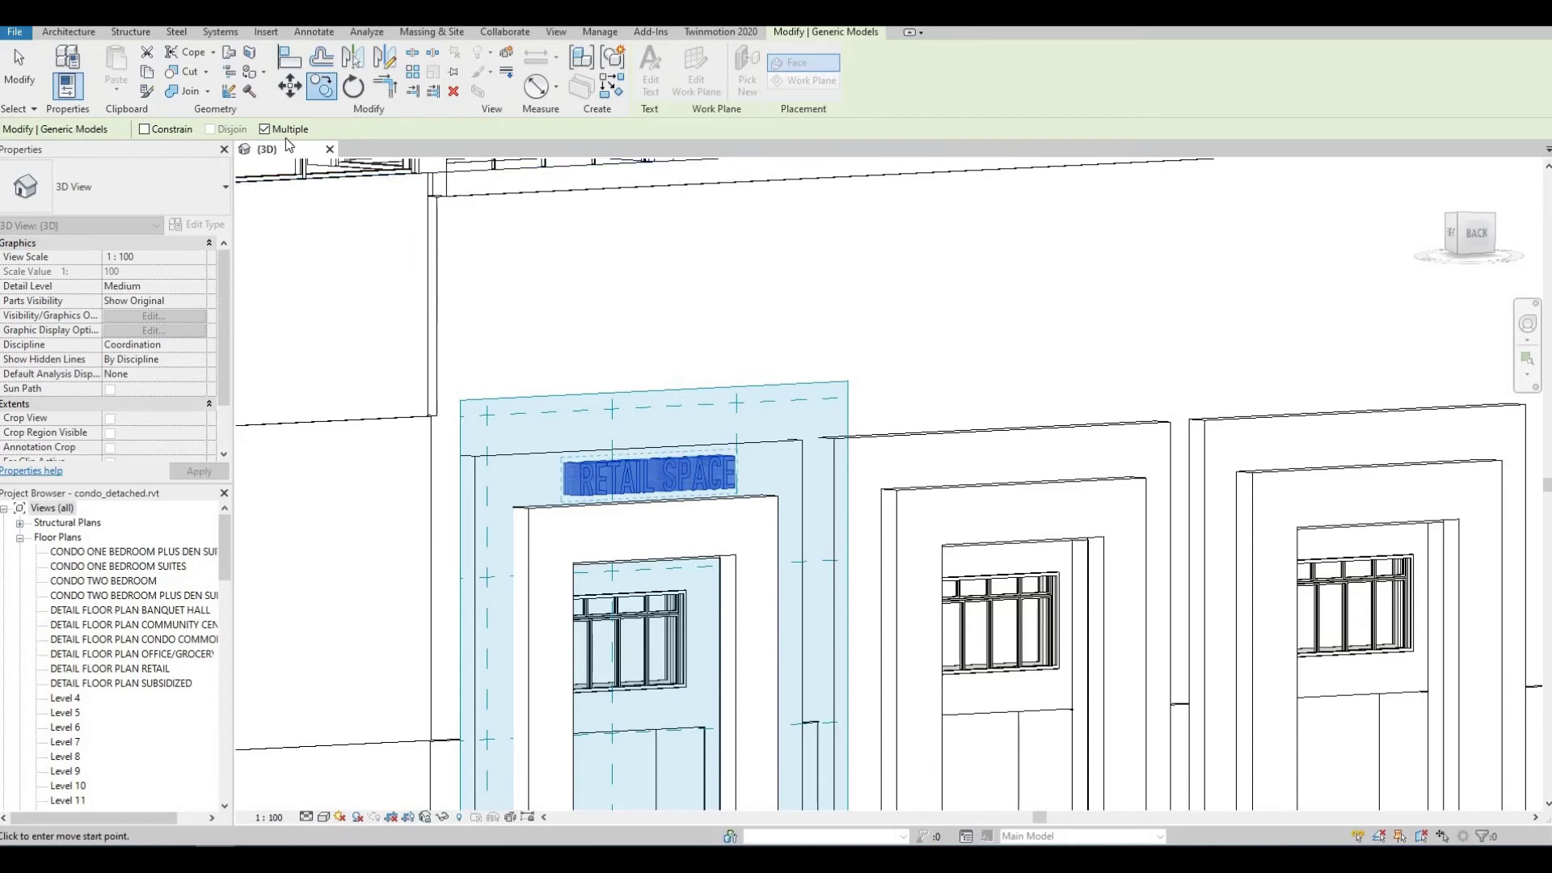
click(653, 480)
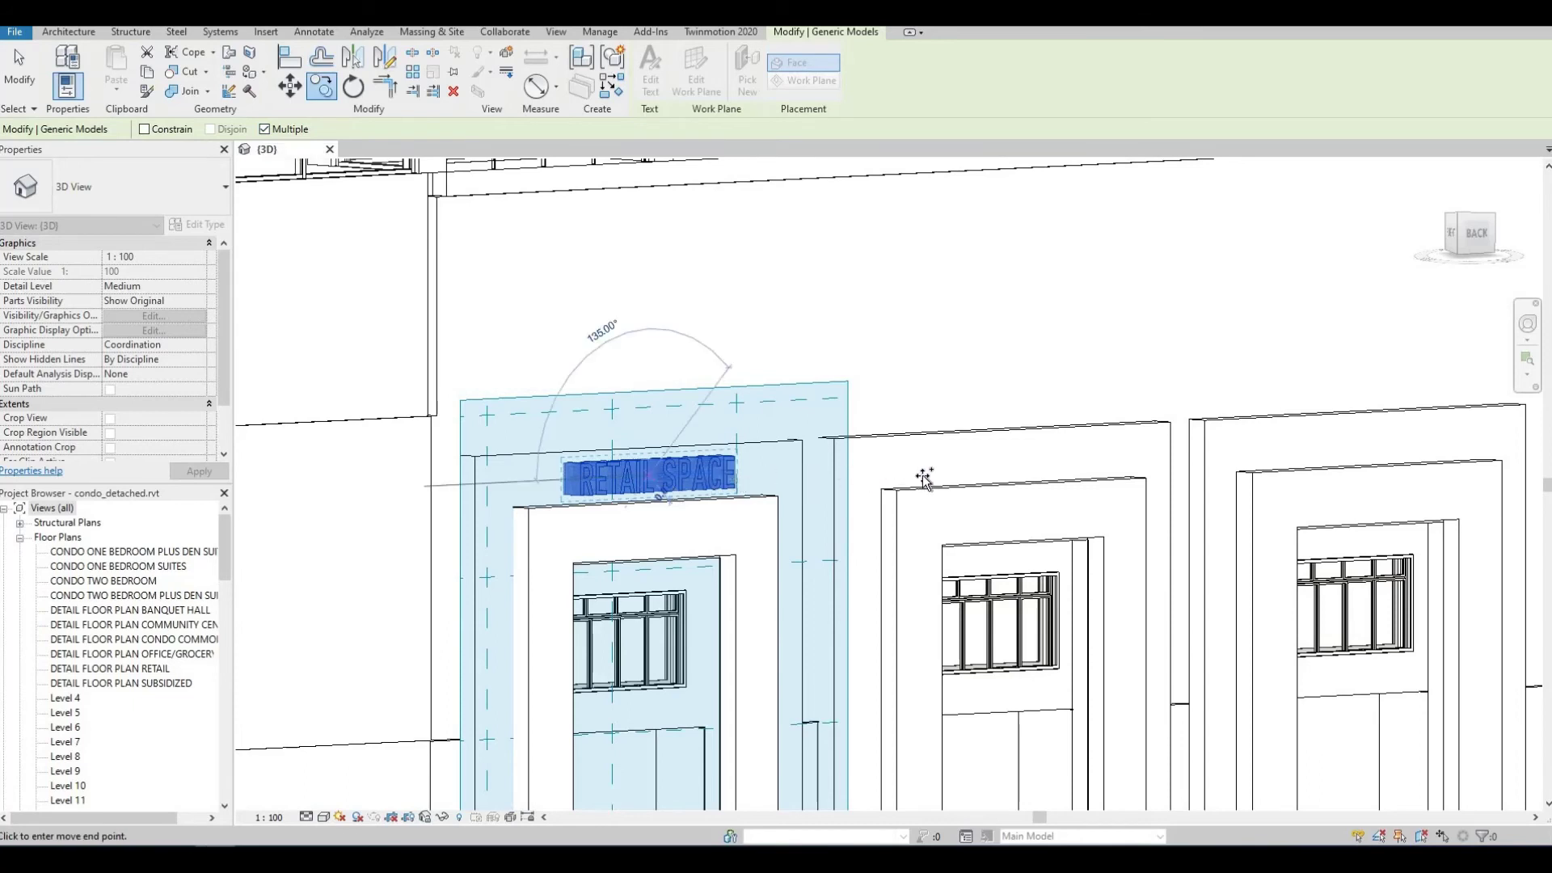
click(1020, 461)
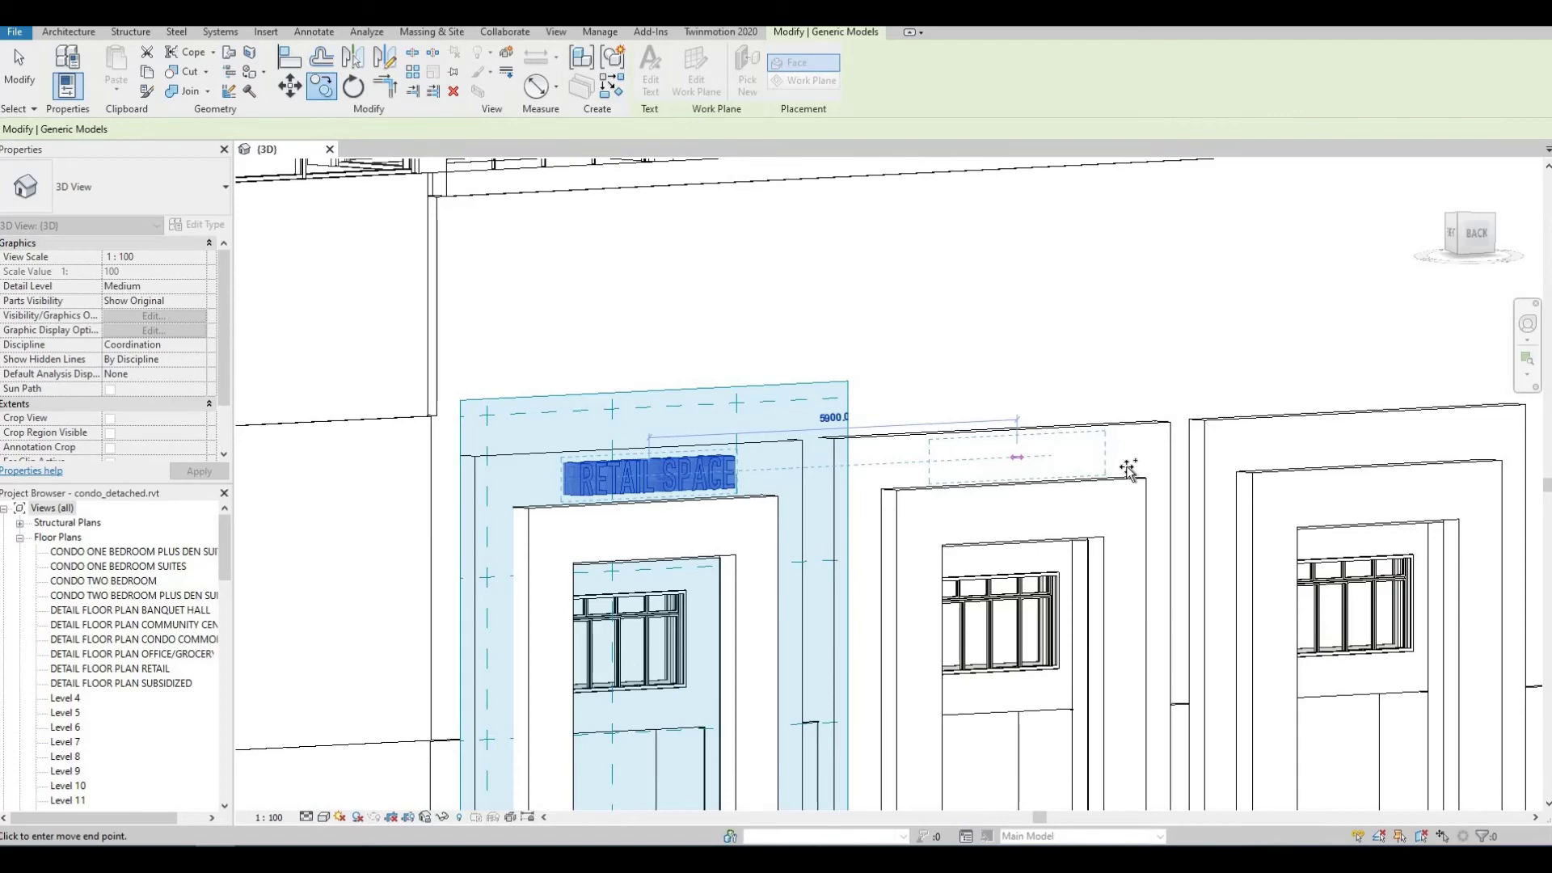
middle_drag(1368, 441, 1080, 442)
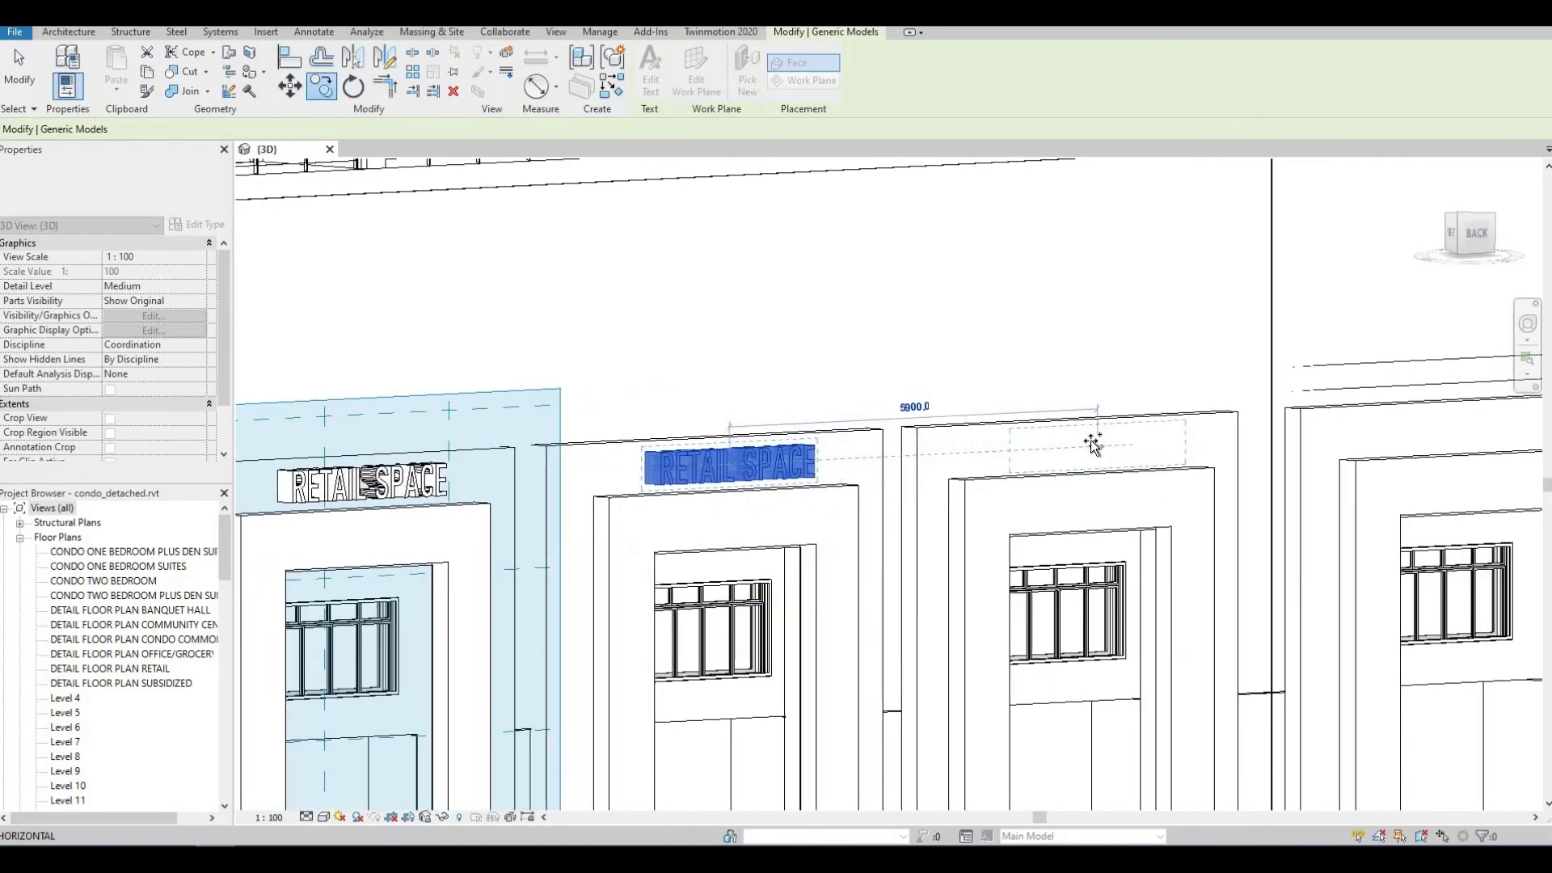
click(1091, 444)
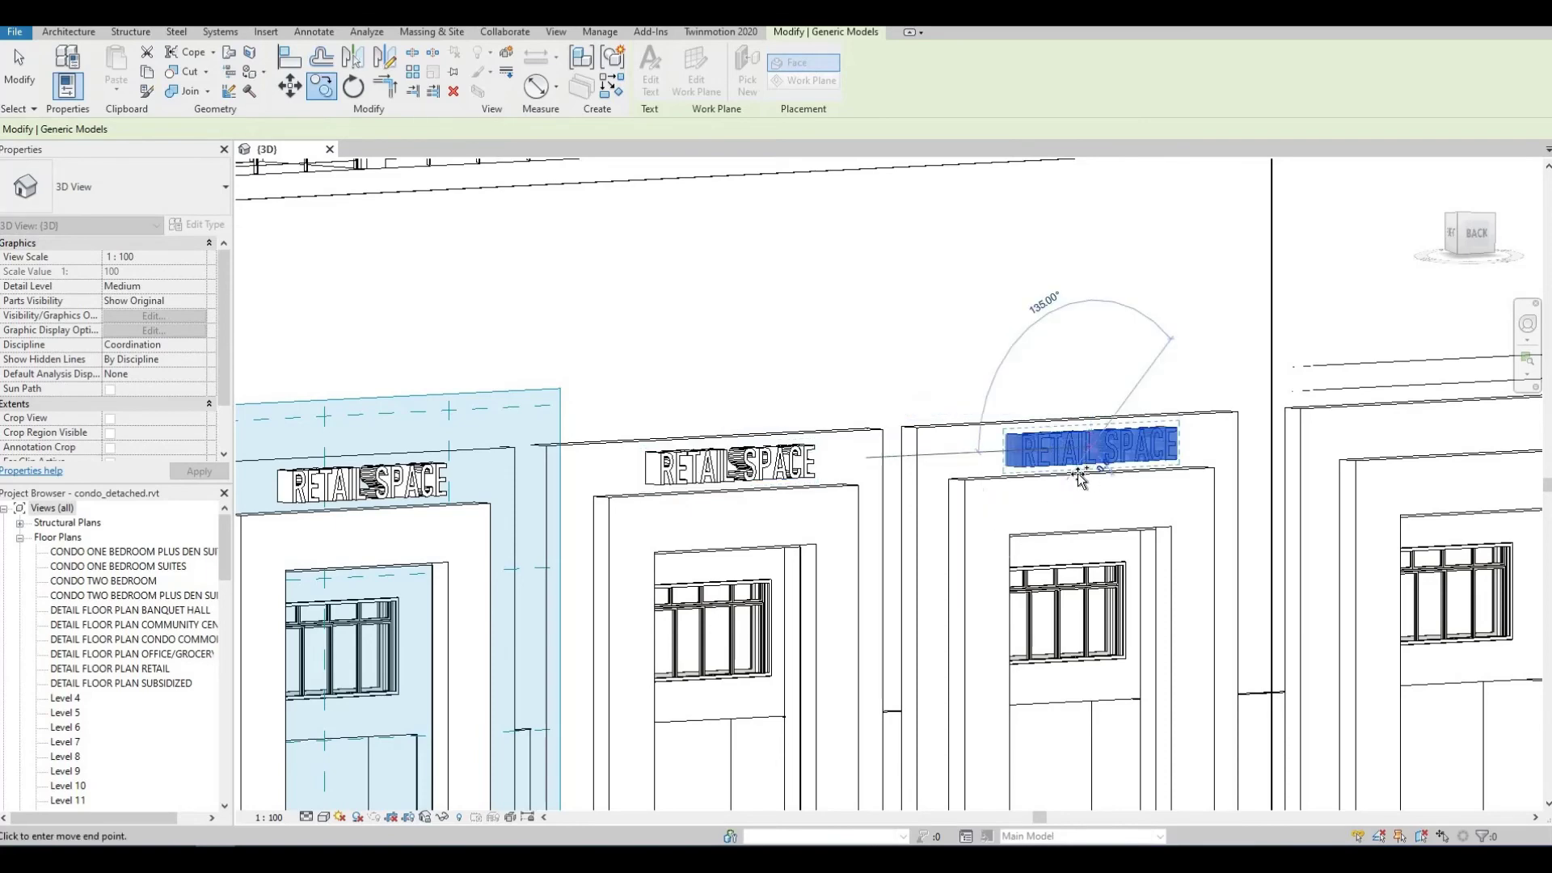
scroll(1073, 479, down, 3)
scroll(789, 488, up, 1)
scroll(969, 463, up, 4)
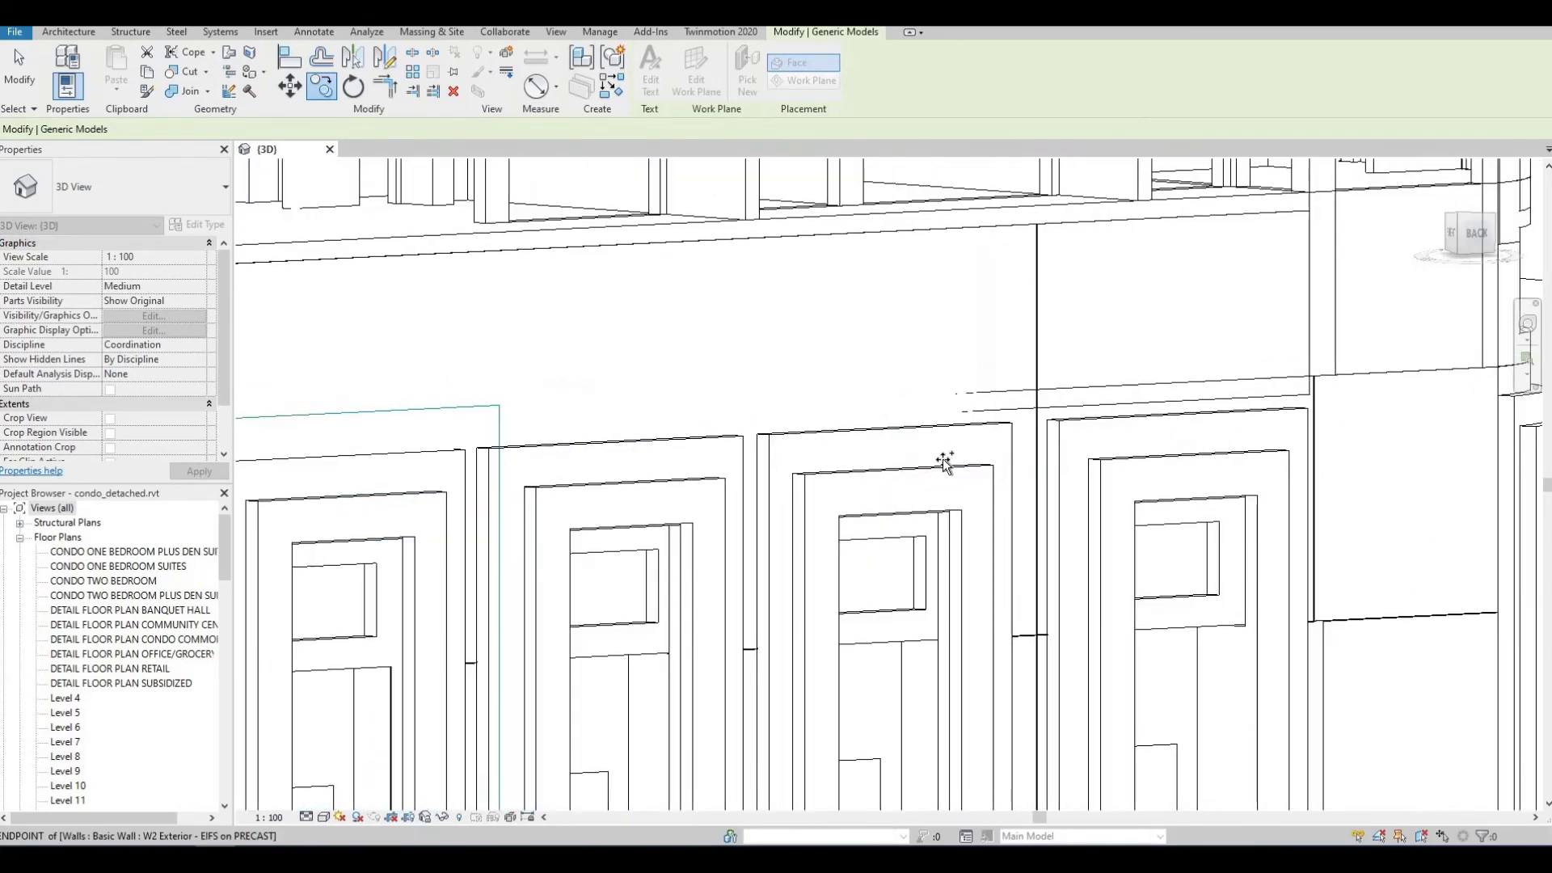
click(1167, 443)
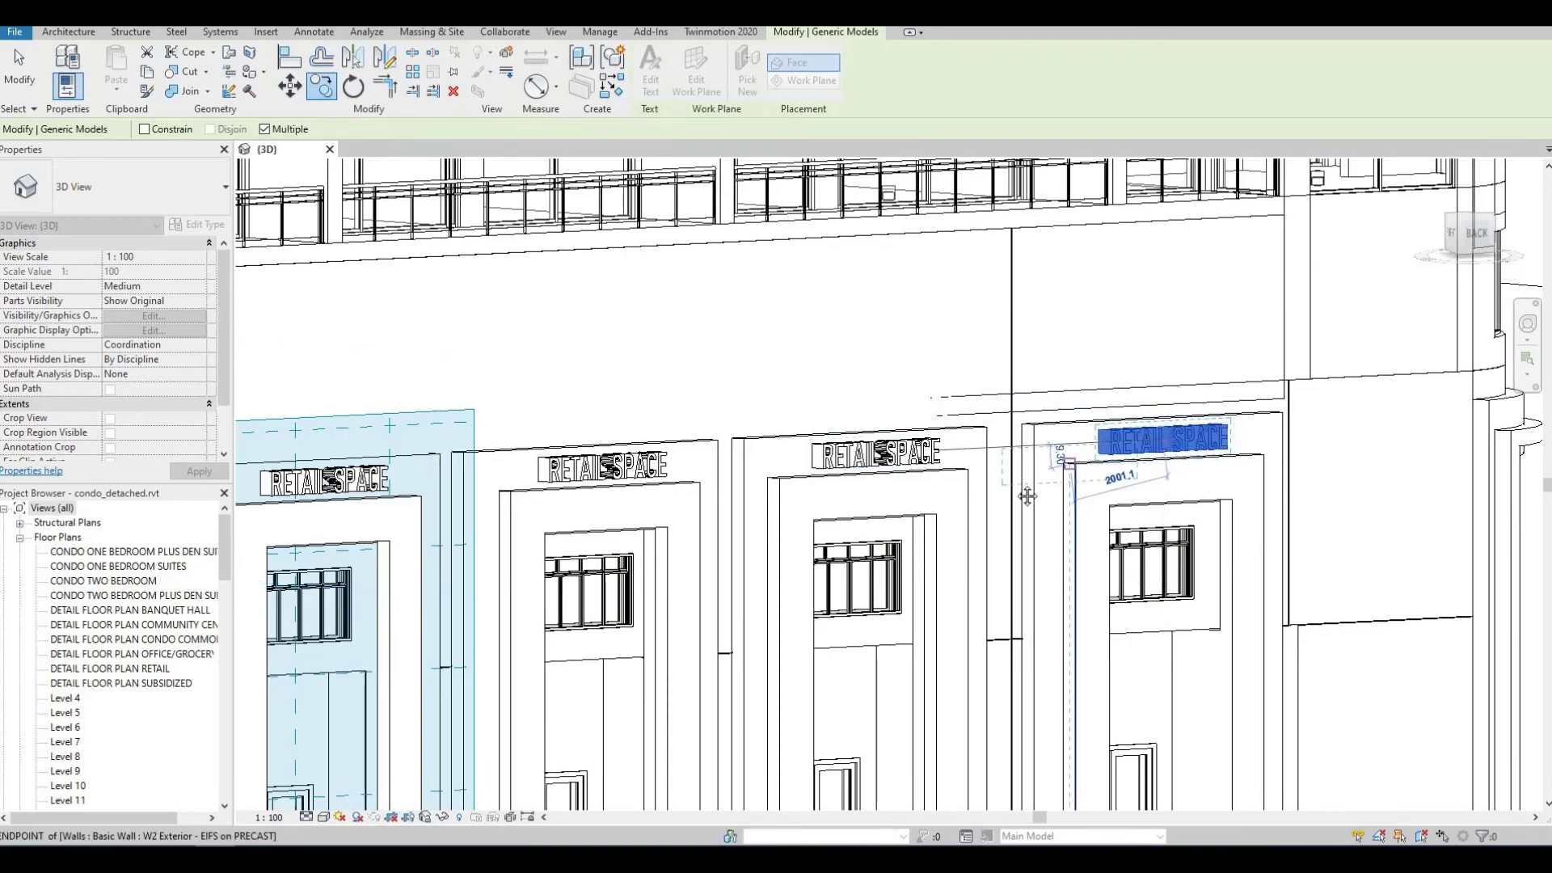
middle_drag(1052, 478, 1185, 414)
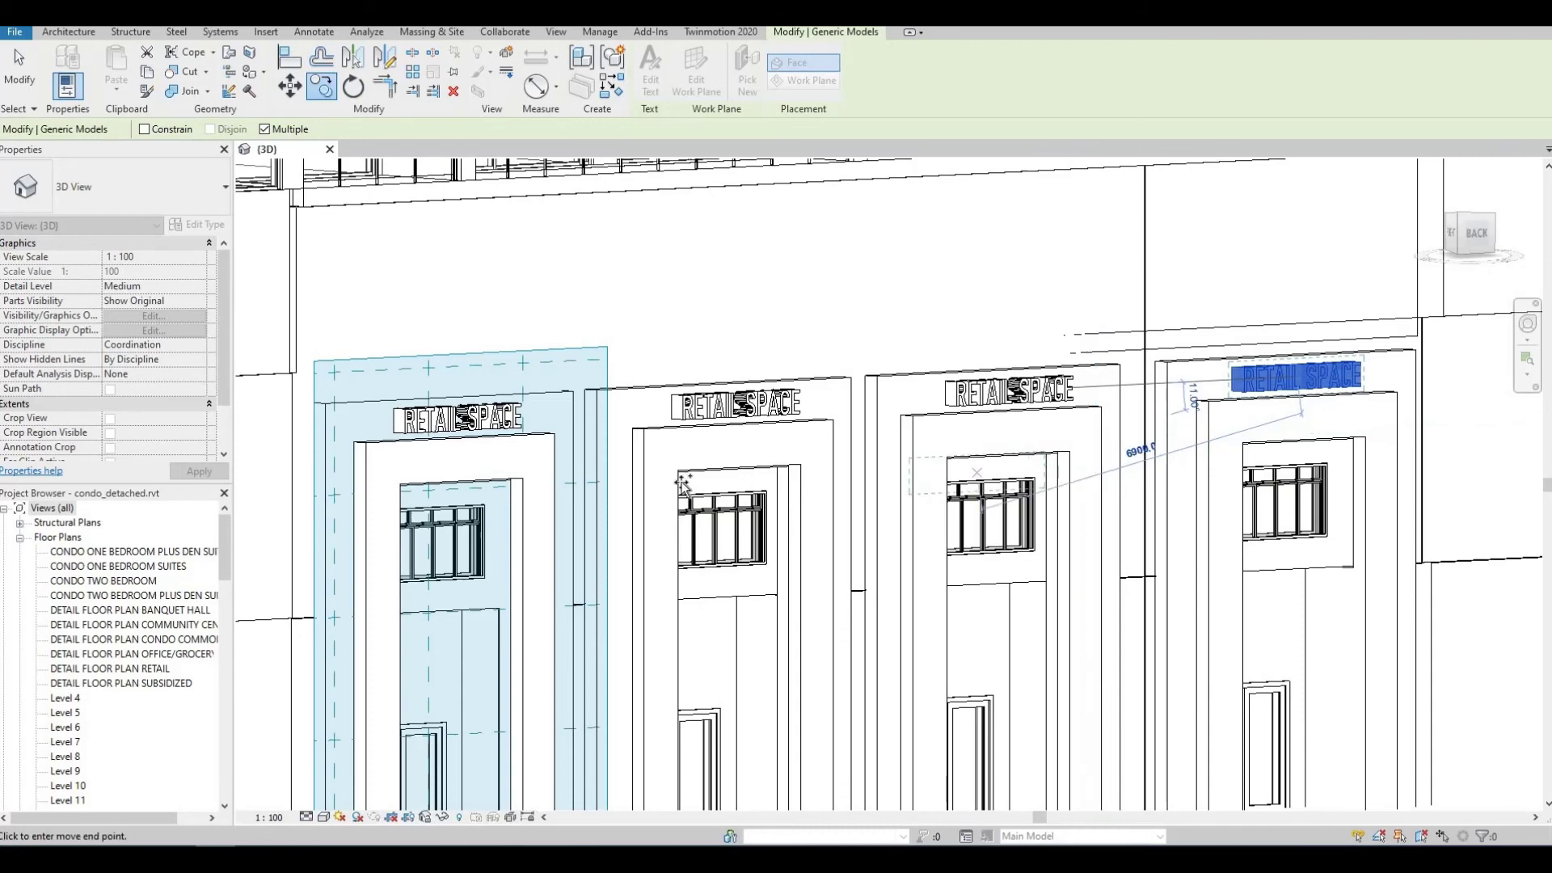
key(Escape)
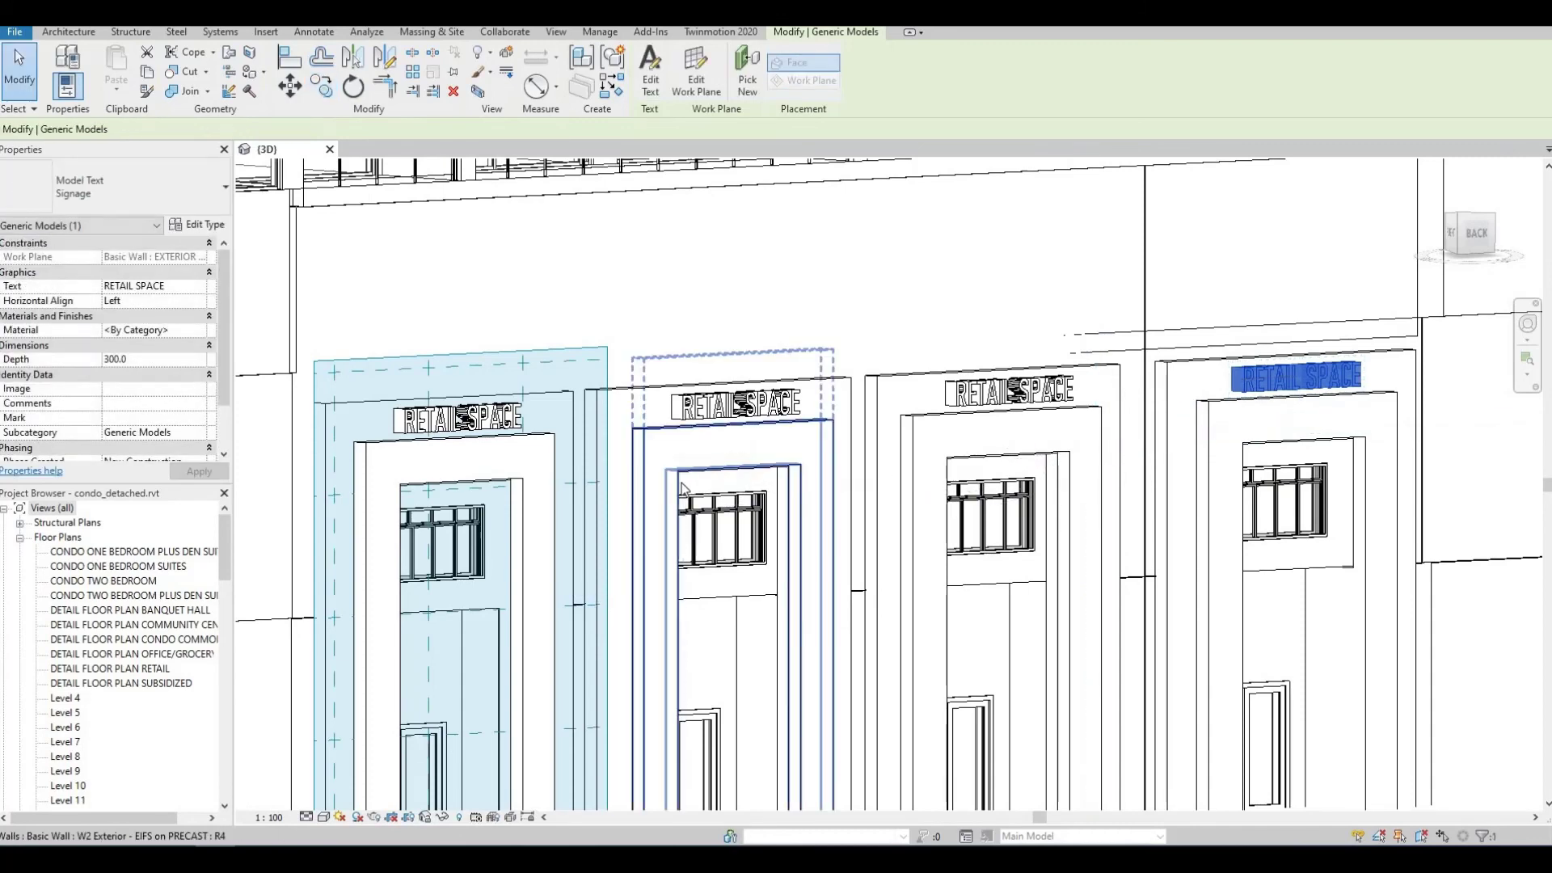